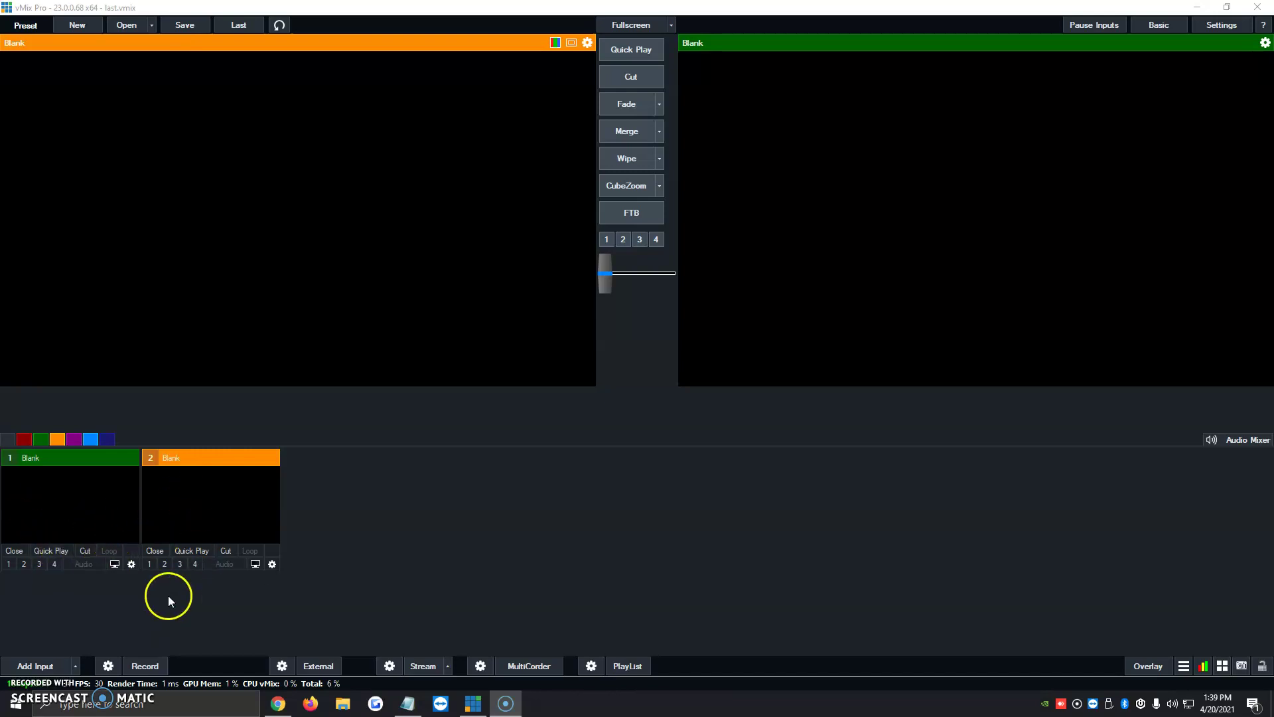
# Add the Como Emitir A Facebook and How to Install WordPress videos from Videos as inputs 1 and 2
pyautogui.click(51, 660)
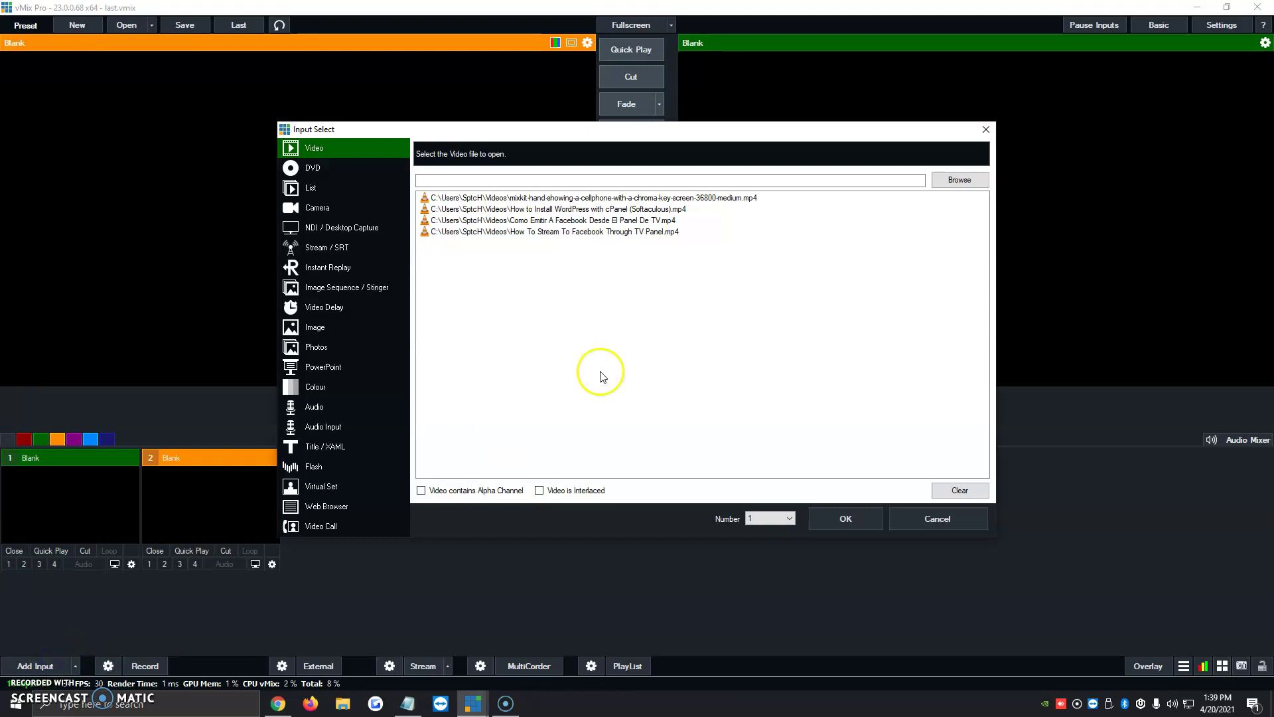
pyautogui.click(937, 181)
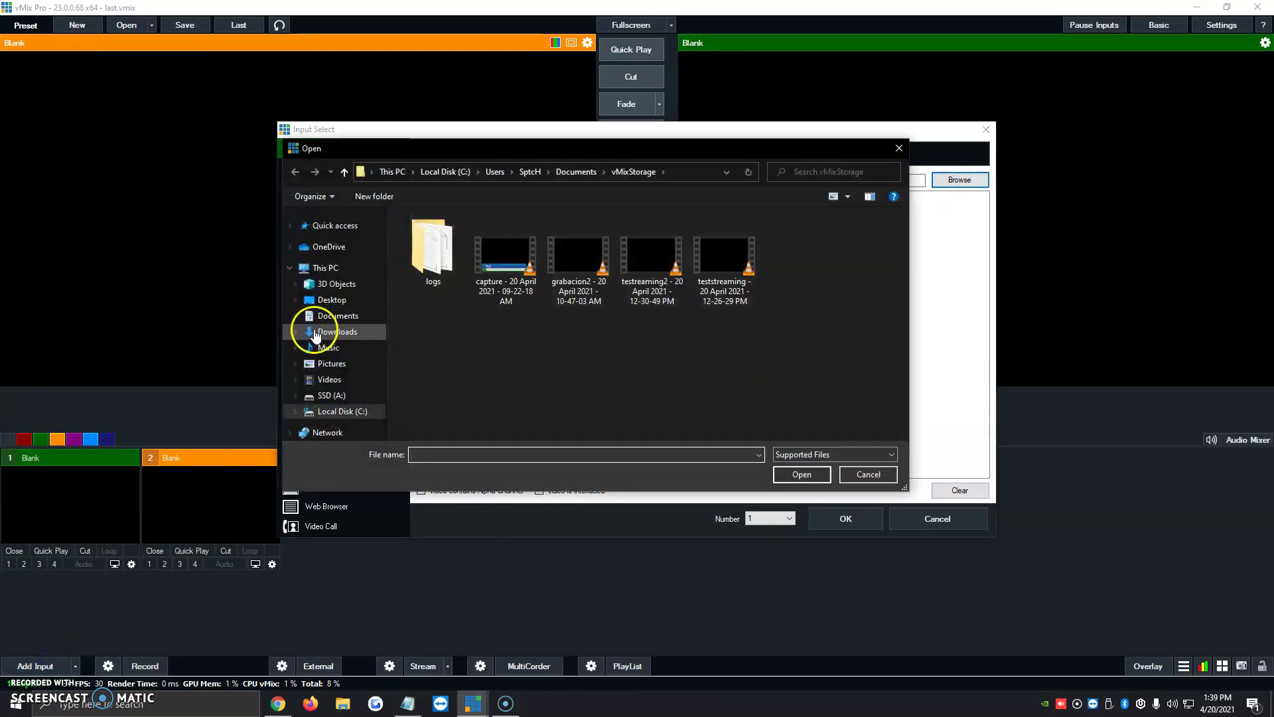
pyautogui.click(330, 380)
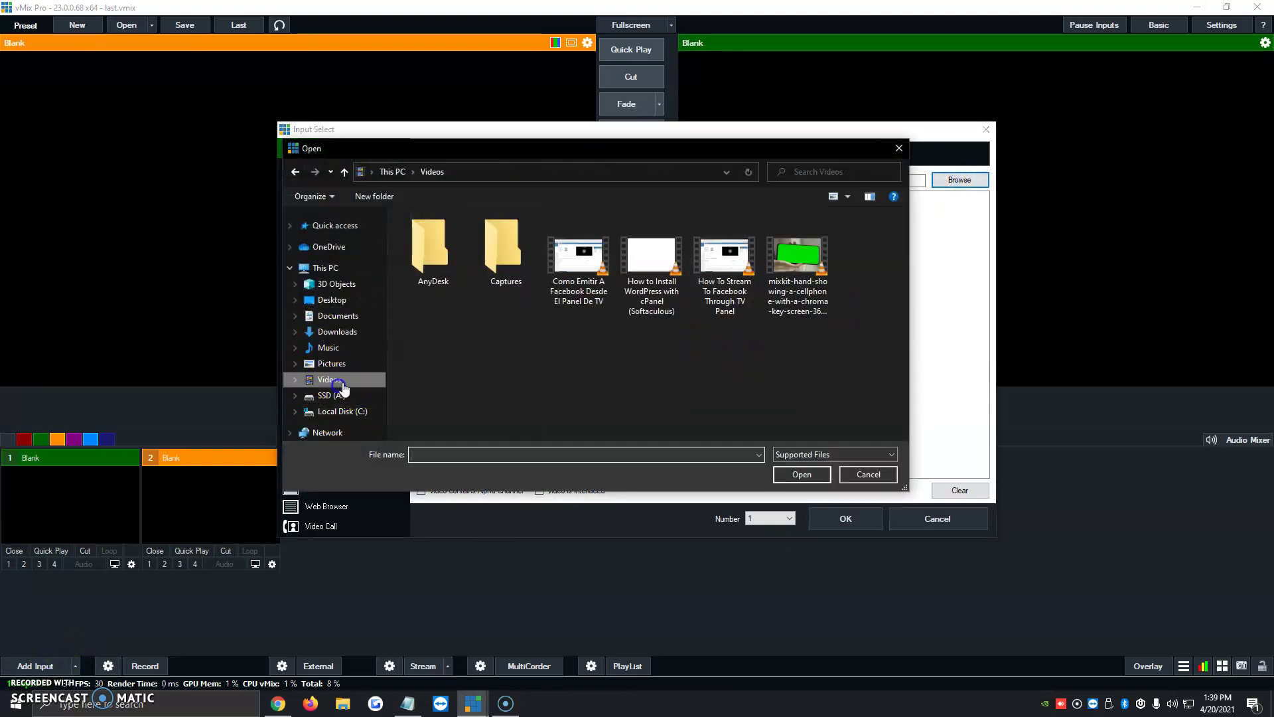
pyautogui.doubleClick(579, 268)
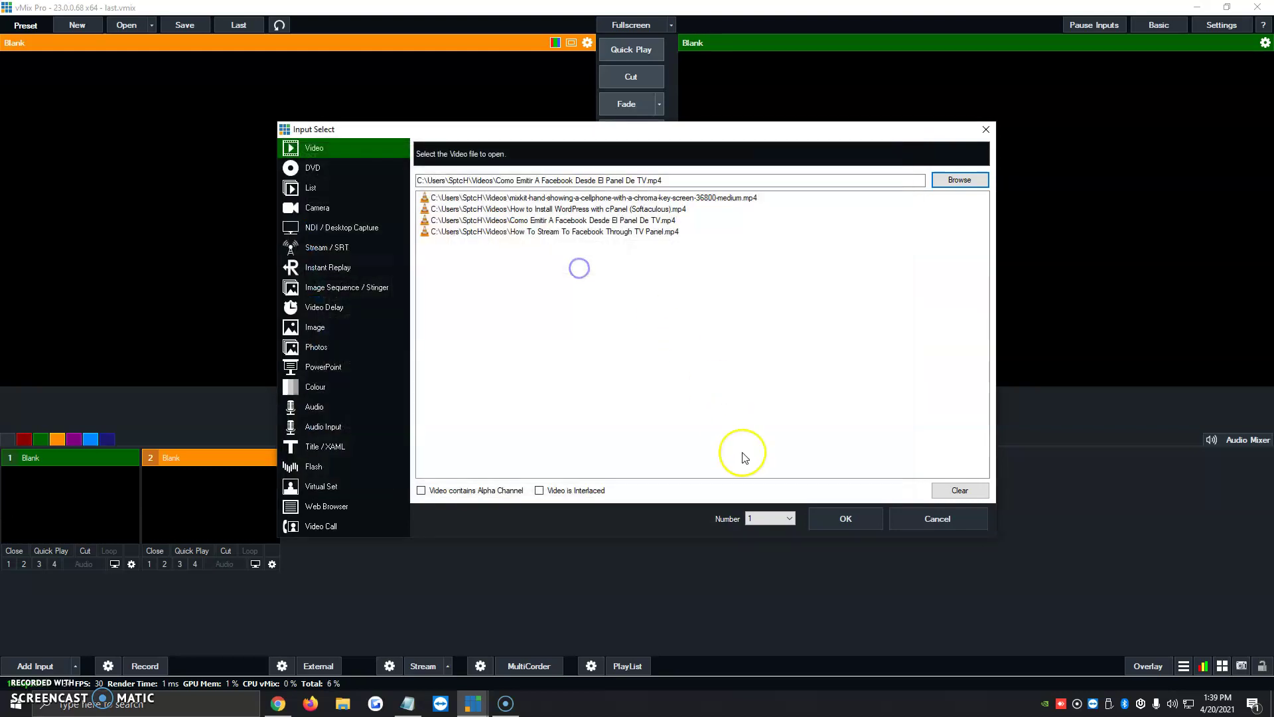
pyautogui.click(838, 518)
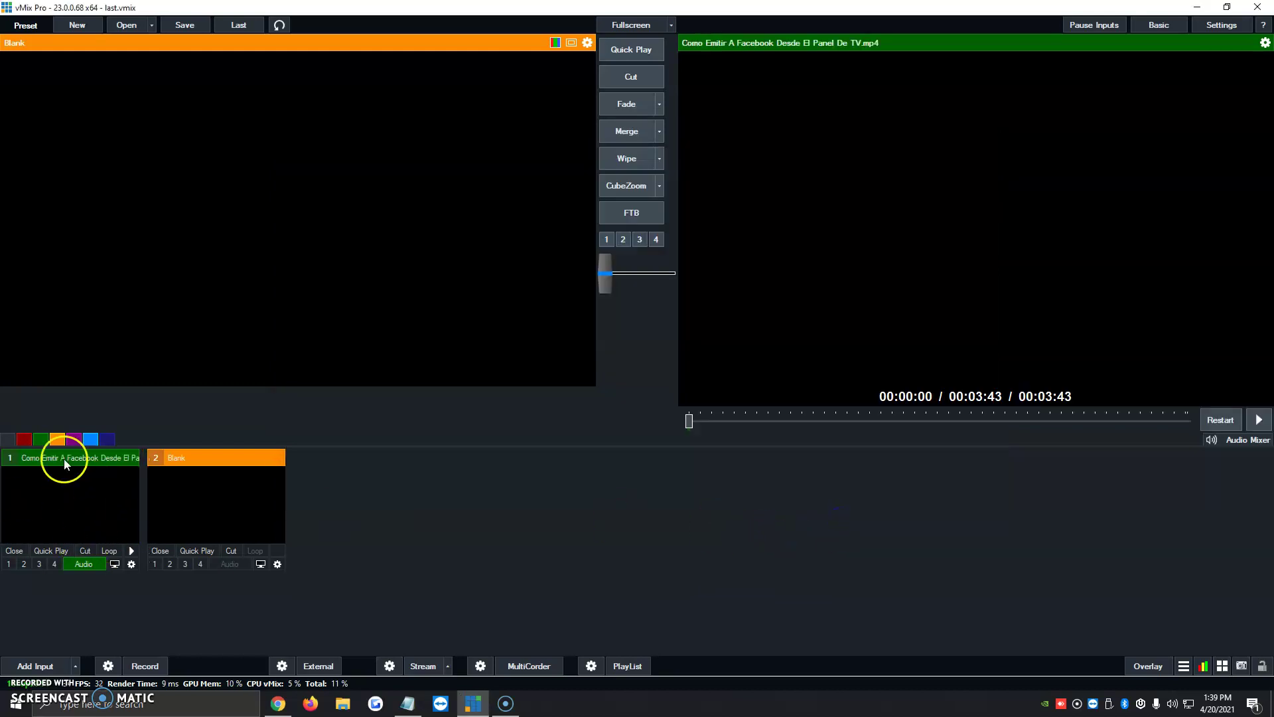
pyautogui.click(57, 664)
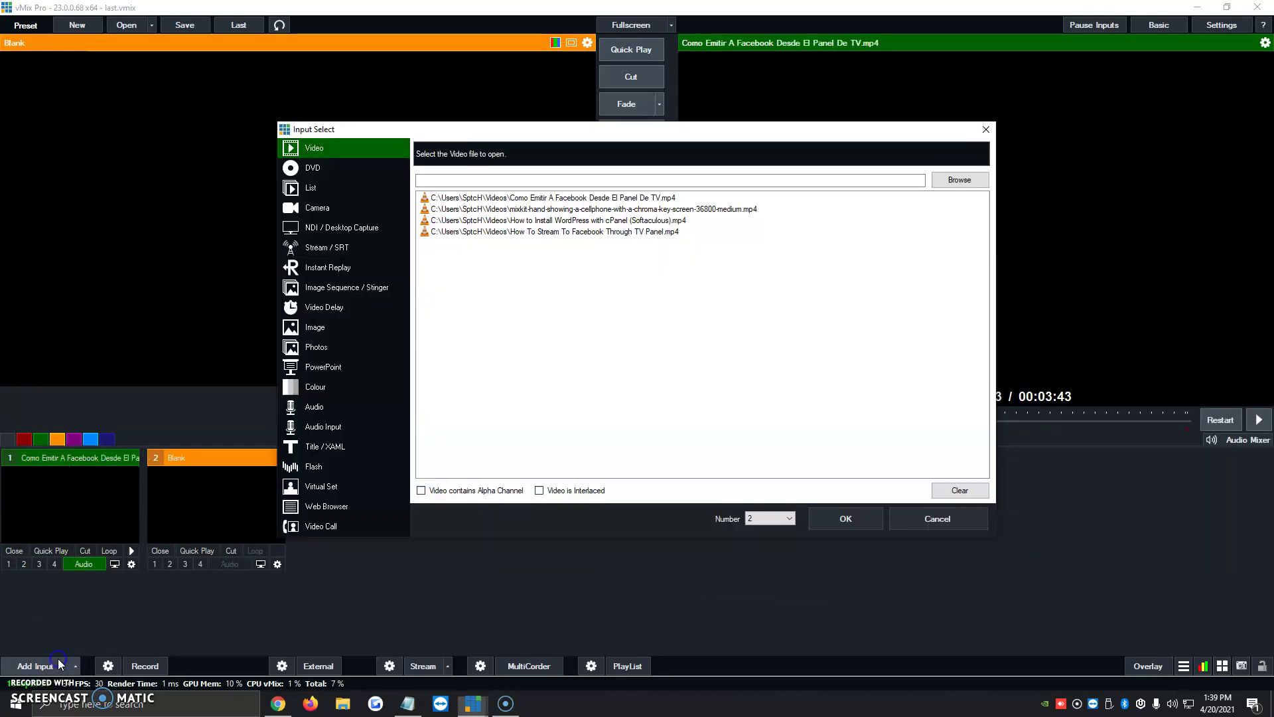
pyautogui.click(960, 180)
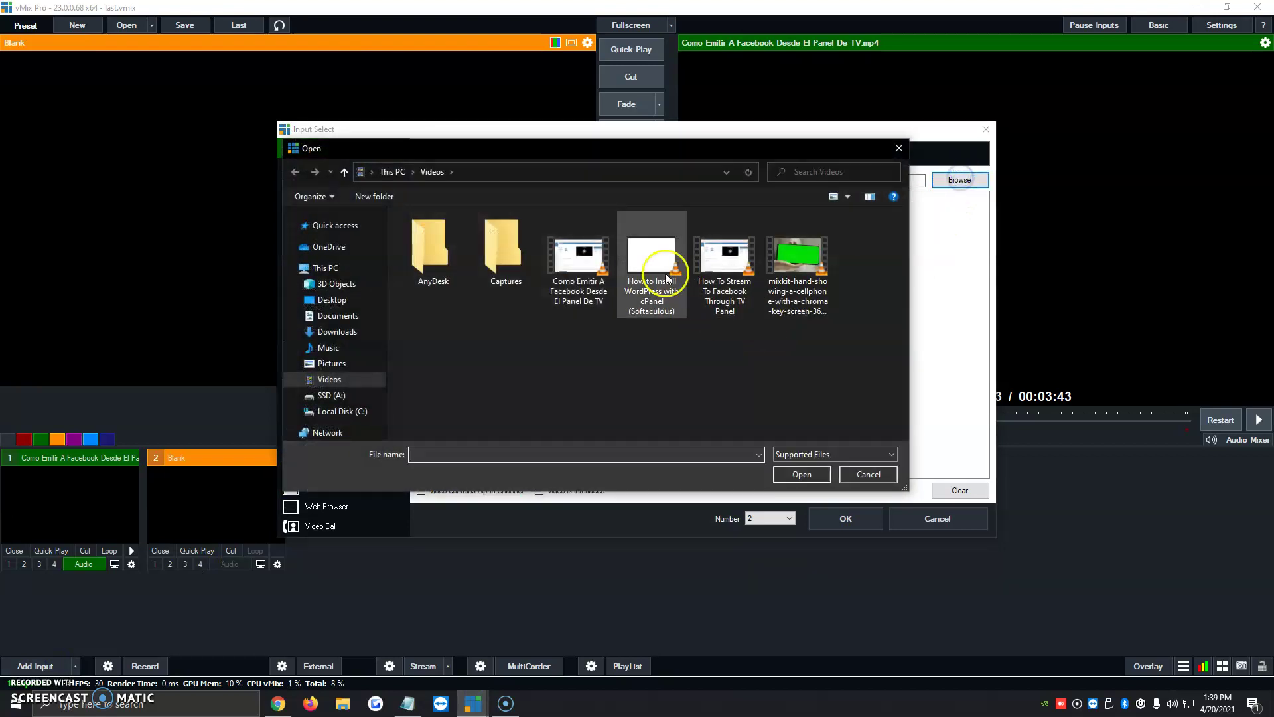
pyautogui.doubleClick(663, 273)
pyautogui.click(832, 517)
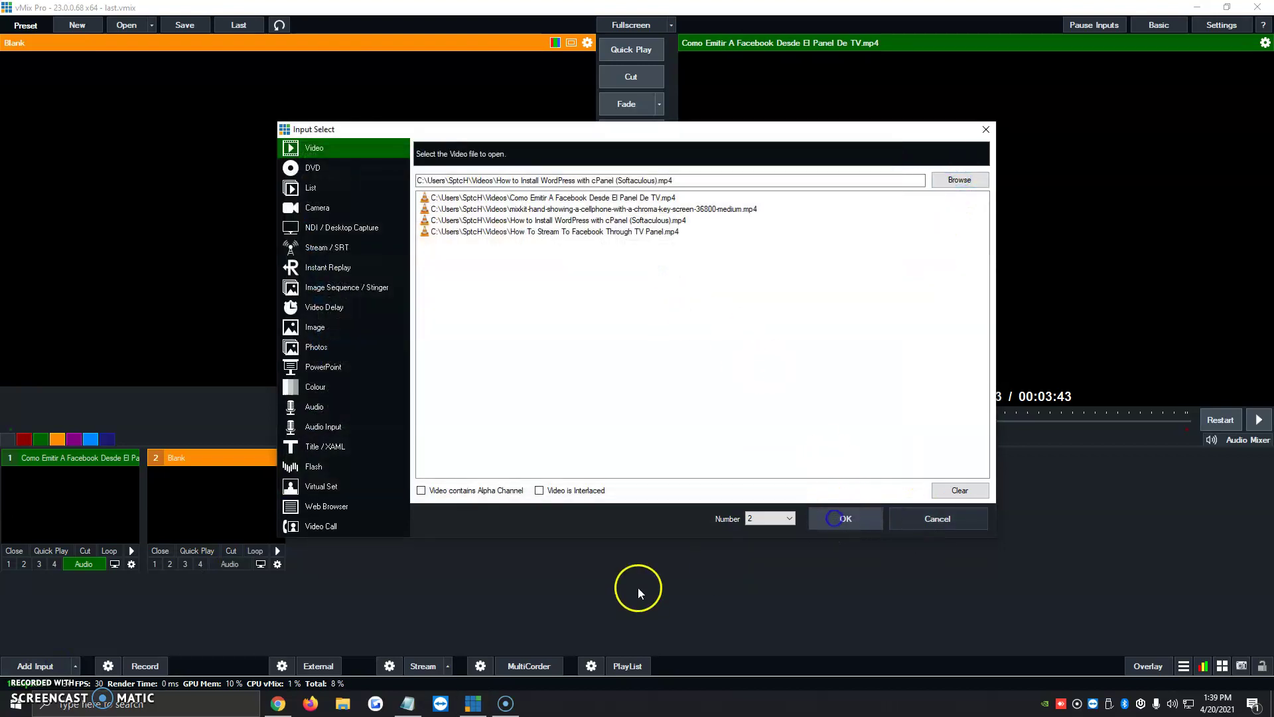
# Add the How To Stream To Facebook video and the green-screen mixkit clip as inputs 3 and 4
pyautogui.click(36, 665)
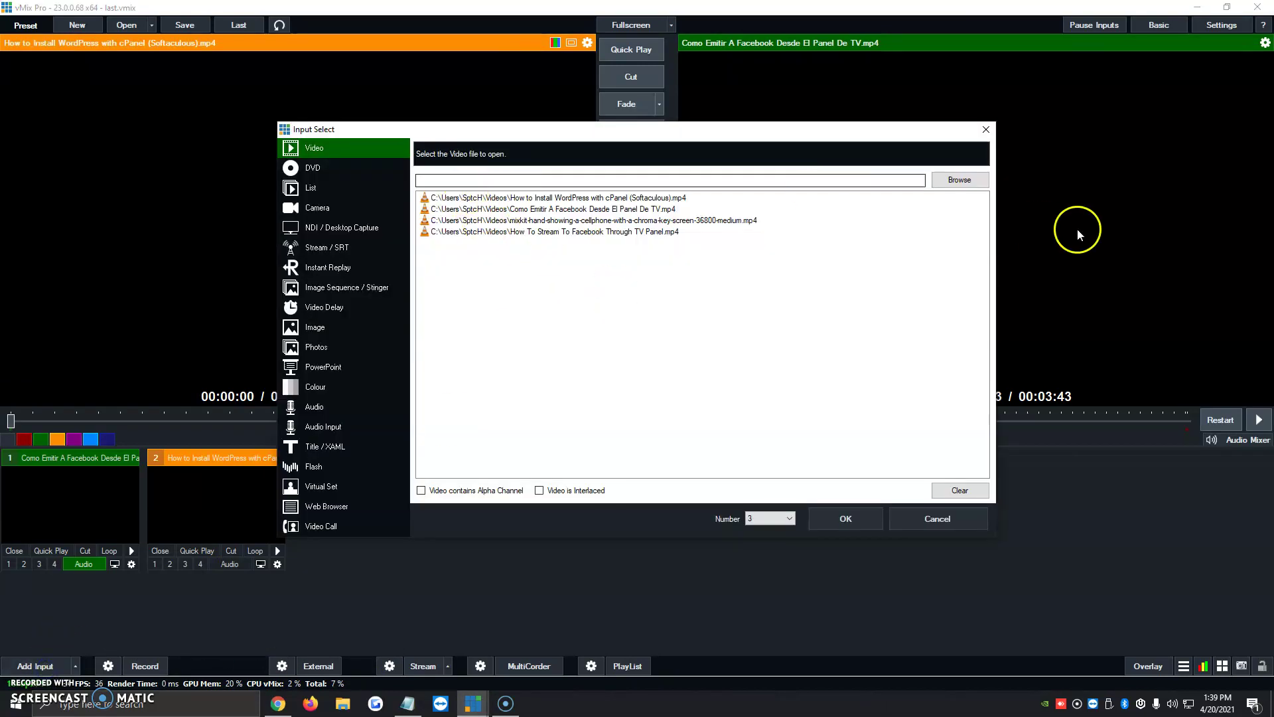
pyautogui.click(960, 179)
pyautogui.click(723, 269)
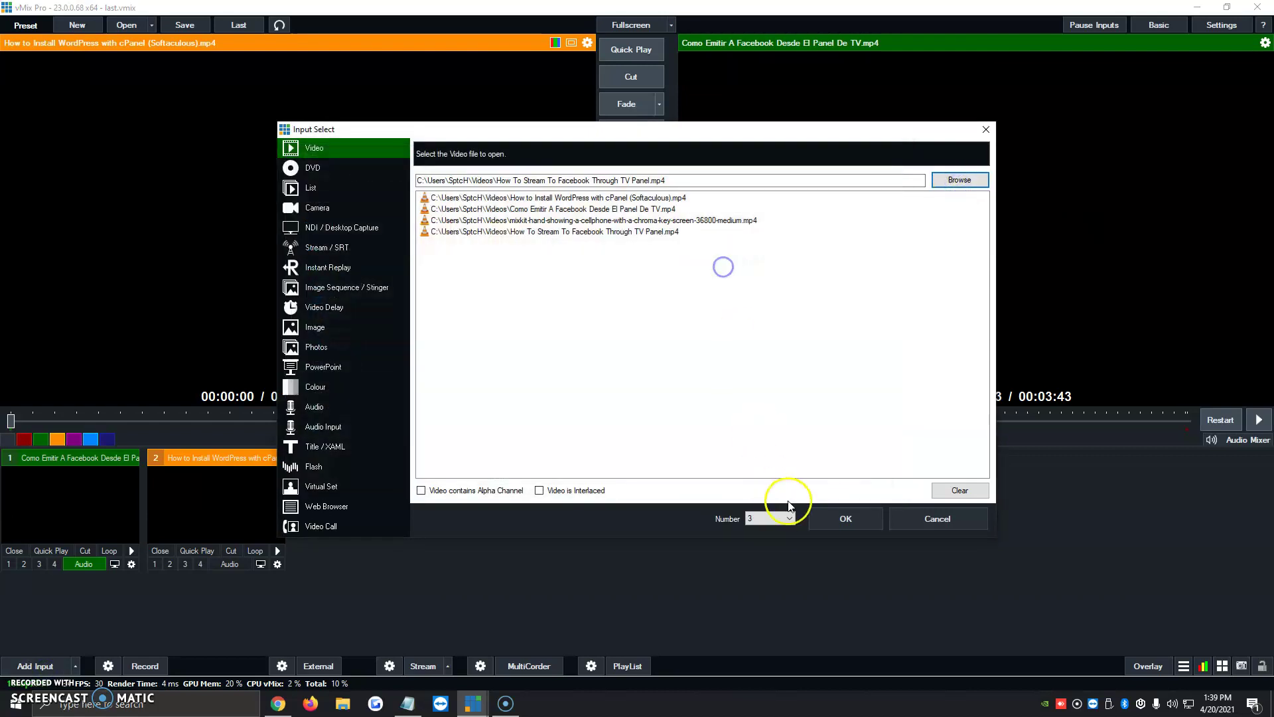
pyautogui.click(845, 518)
pyautogui.click(53, 666)
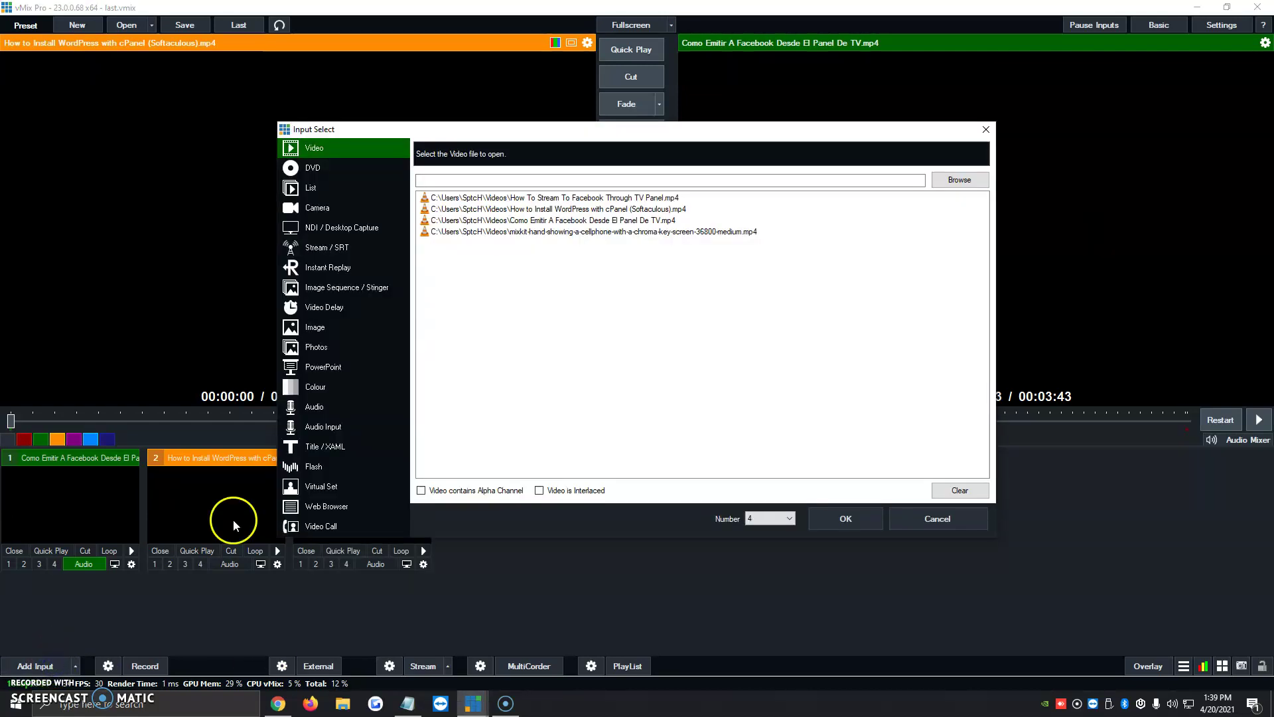
pyautogui.click(960, 180)
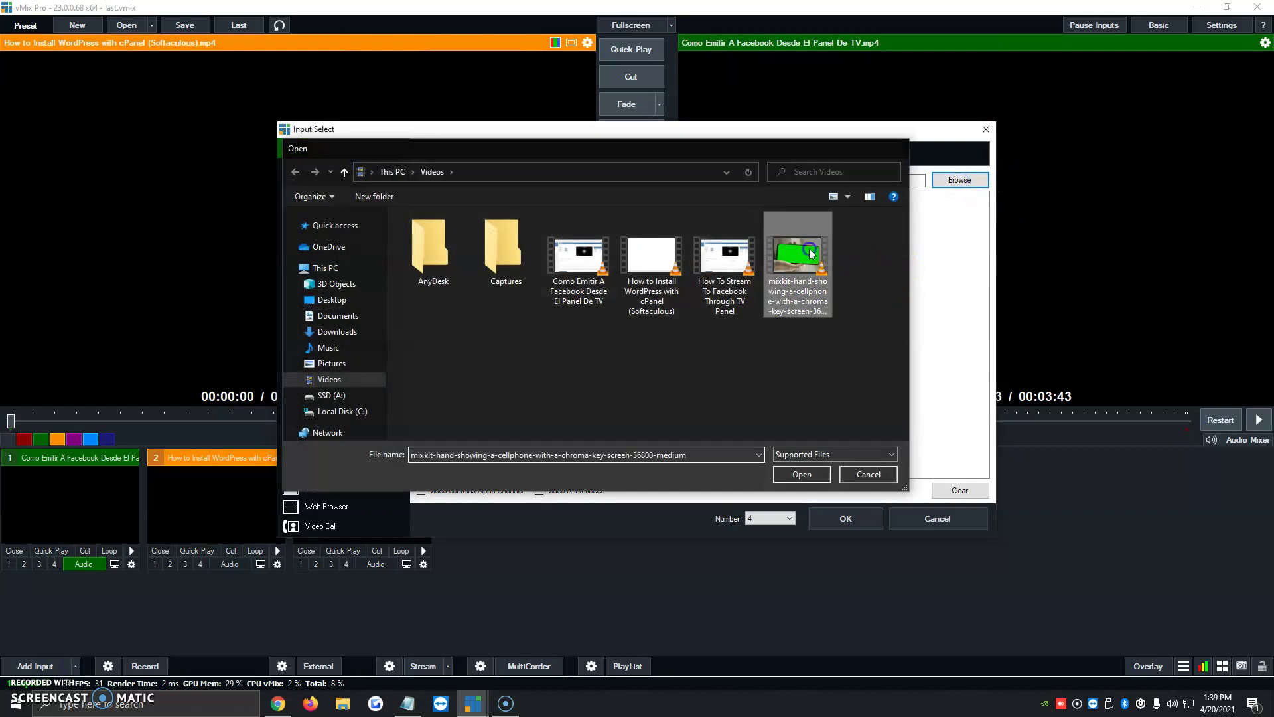
pyautogui.doubleClick(810, 248)
pyautogui.click(846, 518)
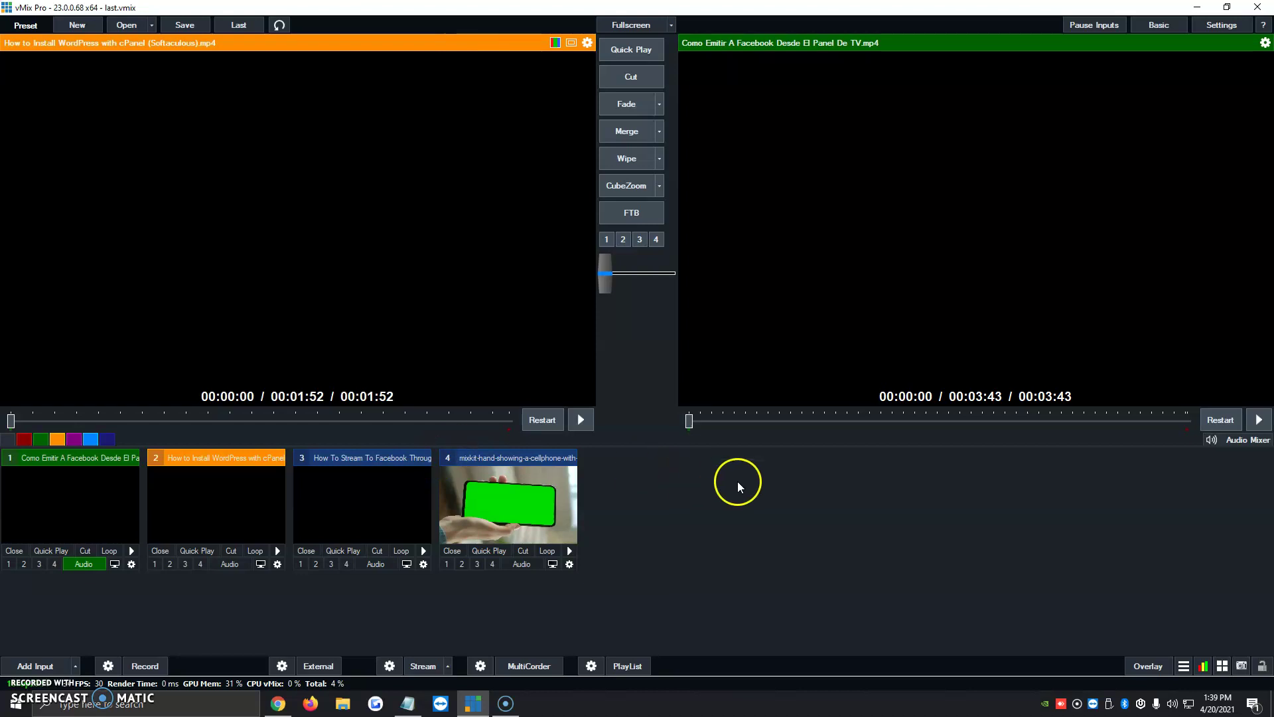
# Fill playlist 'test' with Como Emitir, WordPress, How To Stream, then the mixkit clip
pyautogui.click(591, 667)
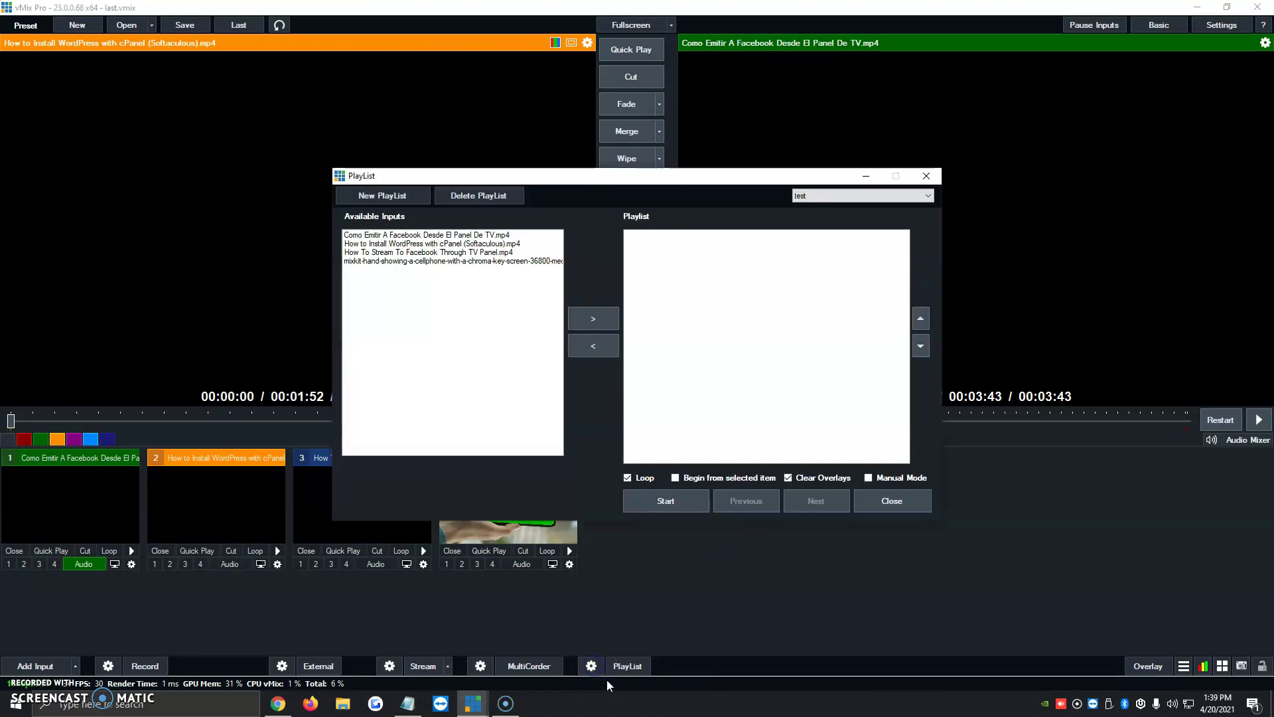
pyautogui.click(411, 236)
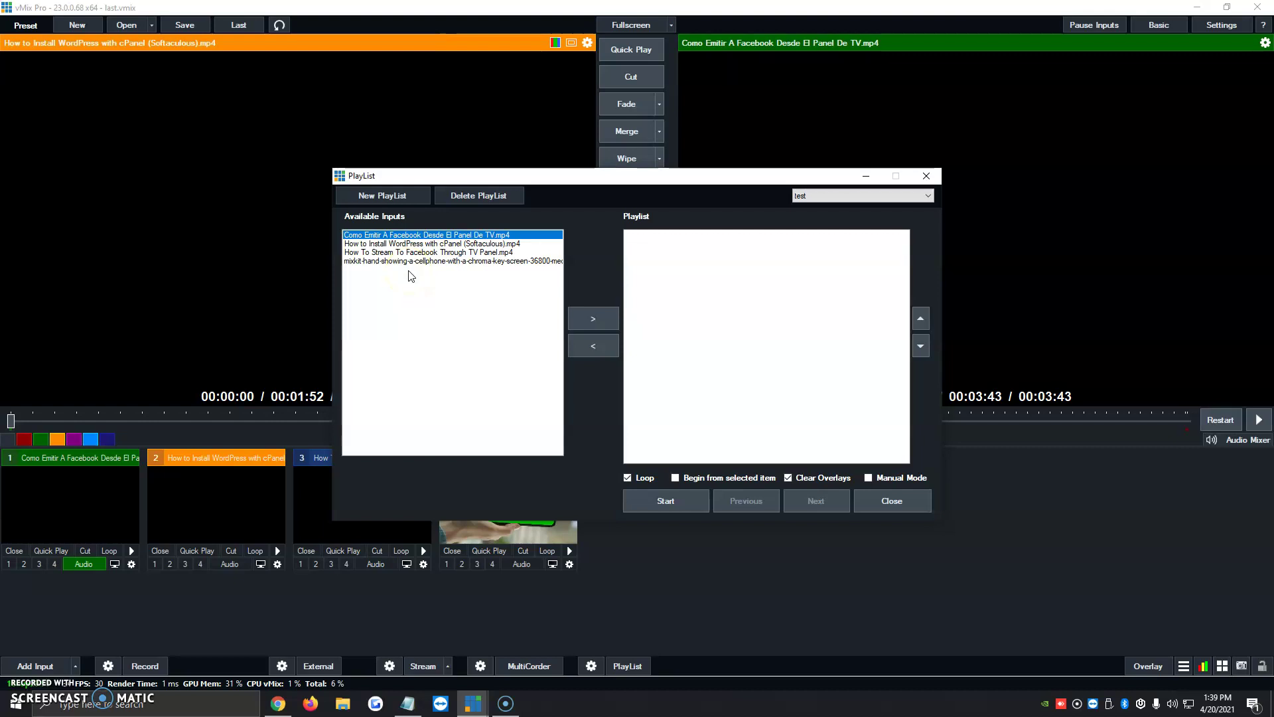
pyautogui.click(478, 237)
pyautogui.click(588, 319)
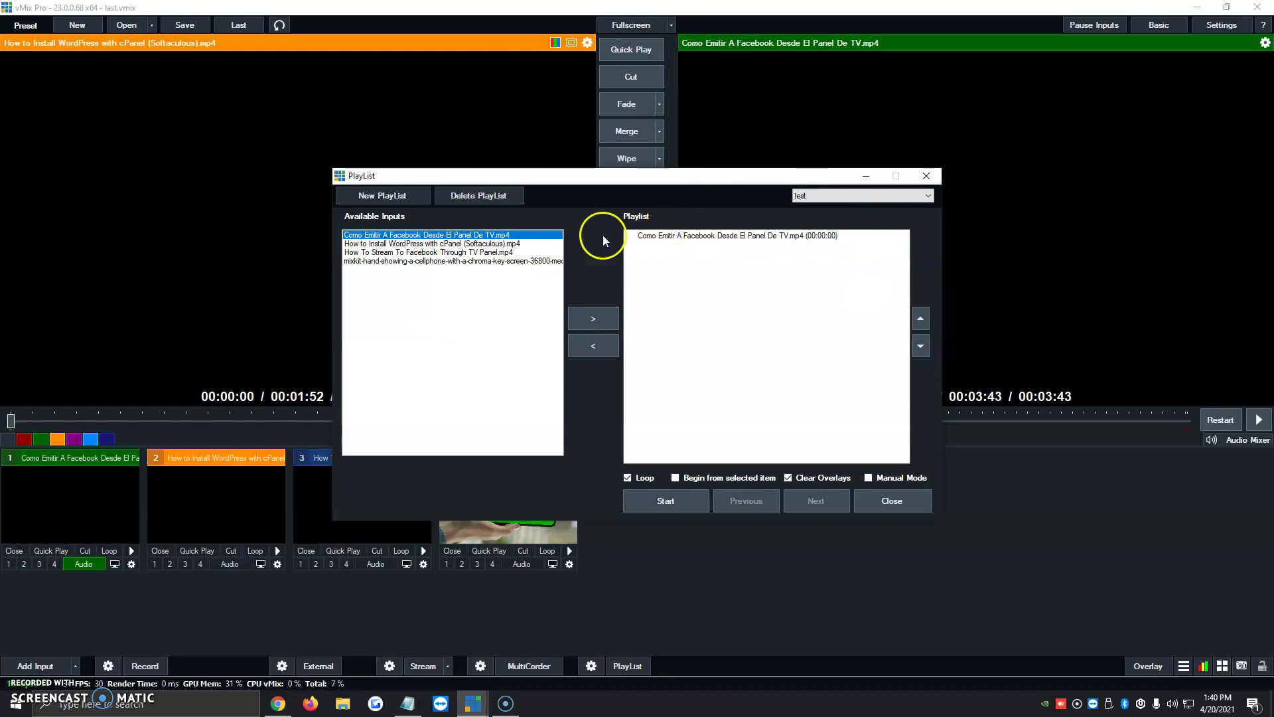
pyautogui.click(372, 243)
pyautogui.click(591, 315)
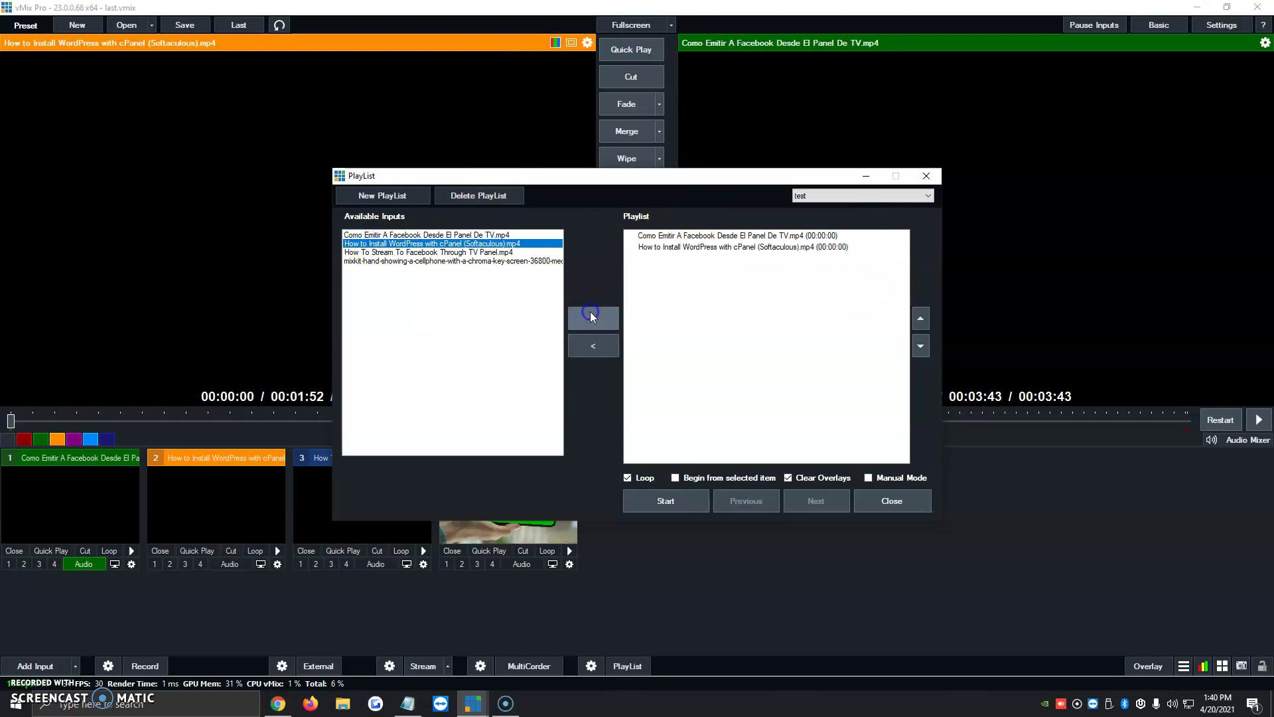
pyautogui.click(481, 252)
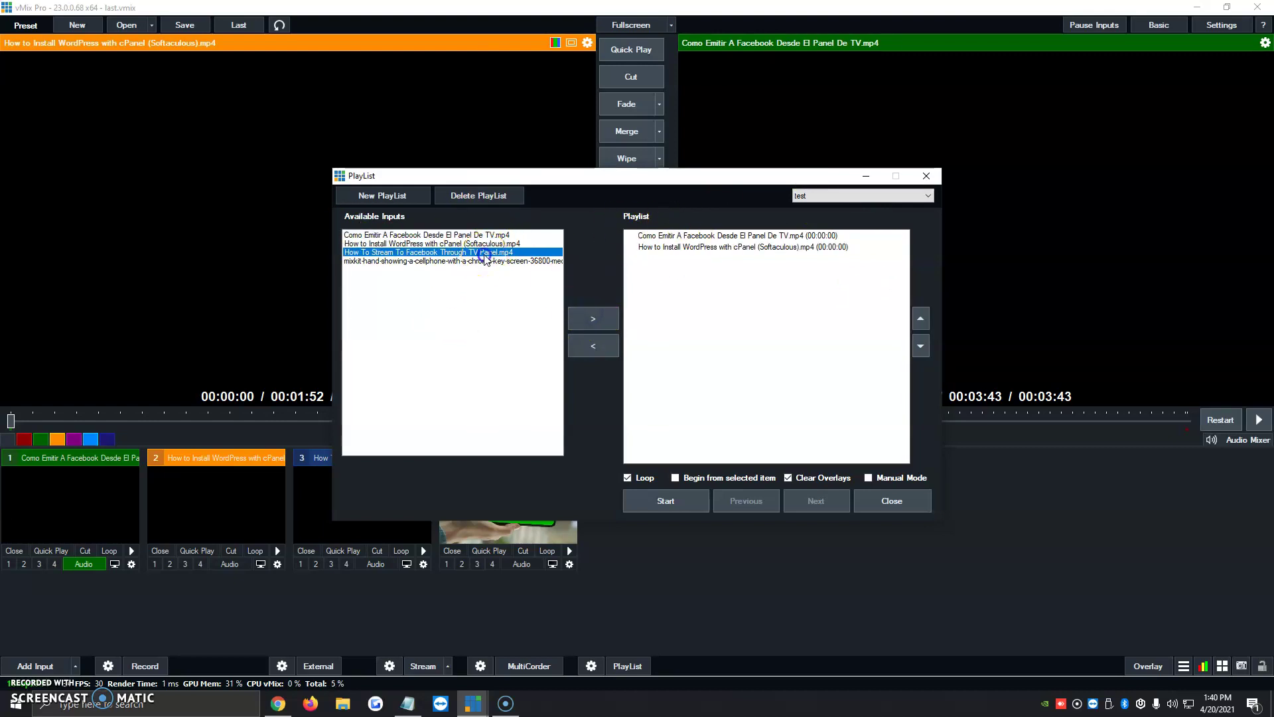
pyautogui.click(594, 317)
pyautogui.click(446, 262)
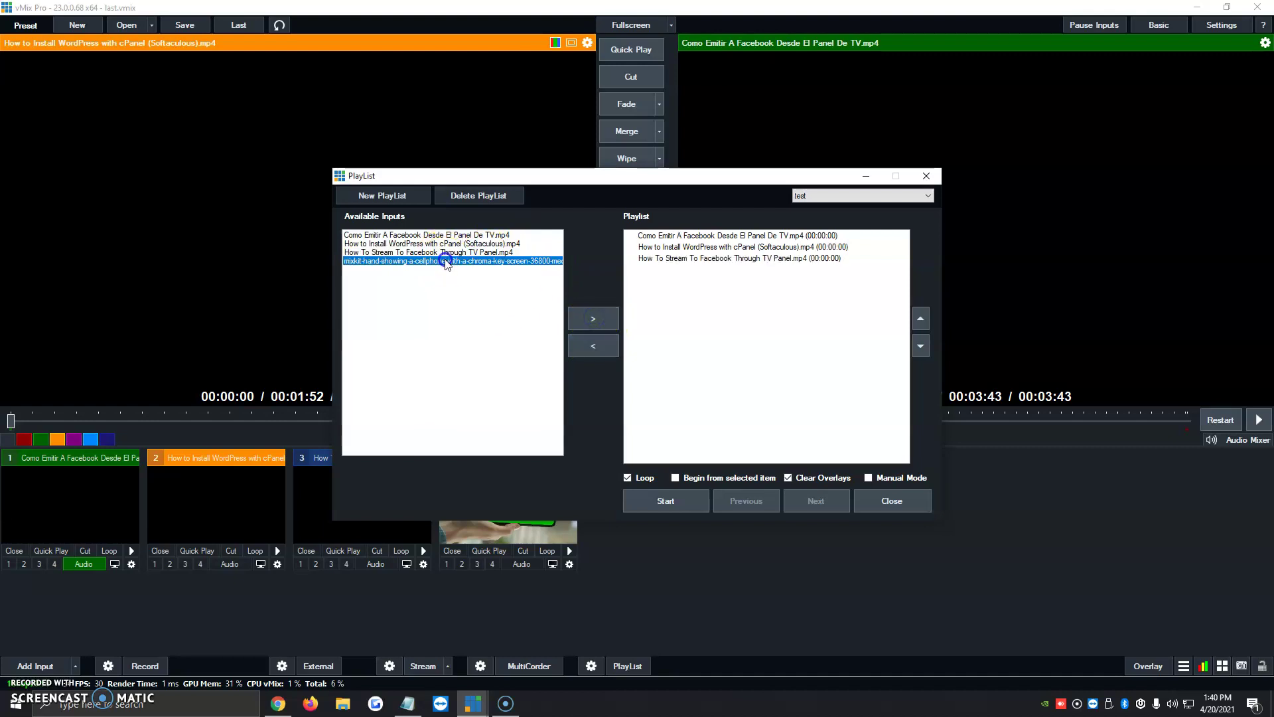
pyautogui.click(583, 319)
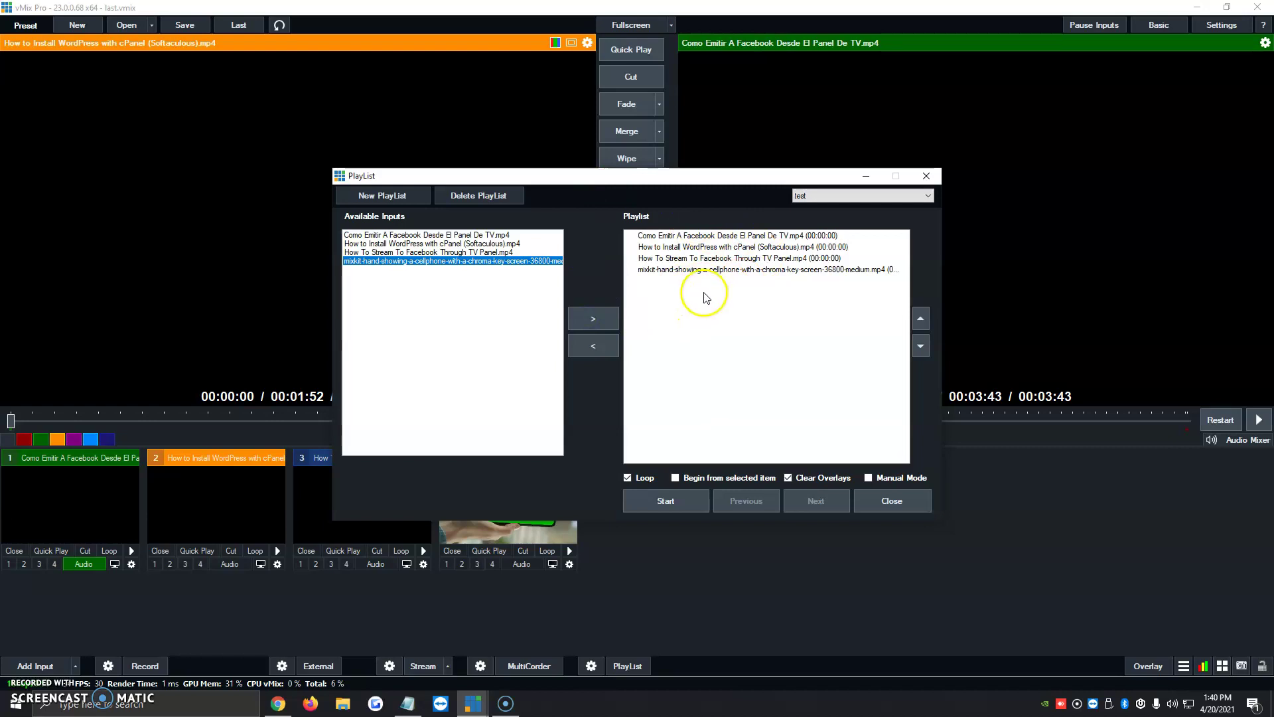
# Remove and re-add the mixkit chroma-key clip so it sits at the playlist's end
pyautogui.click(687, 271)
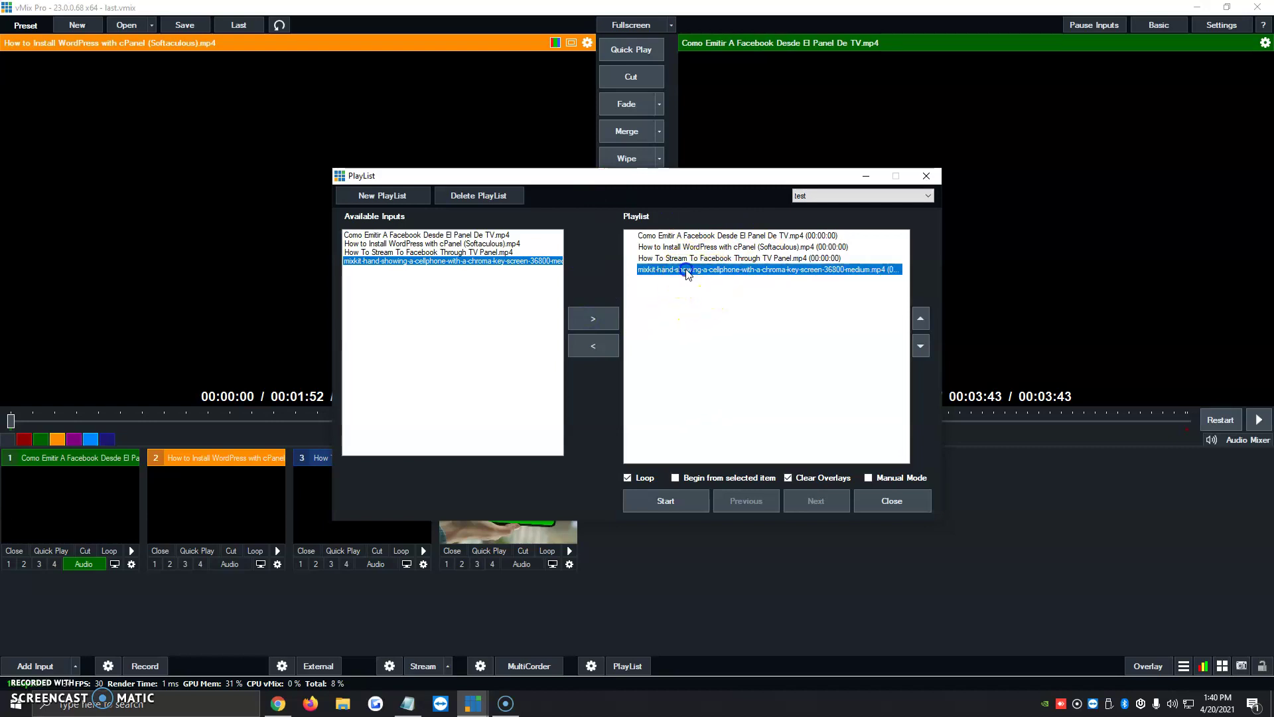
pyautogui.click(604, 347)
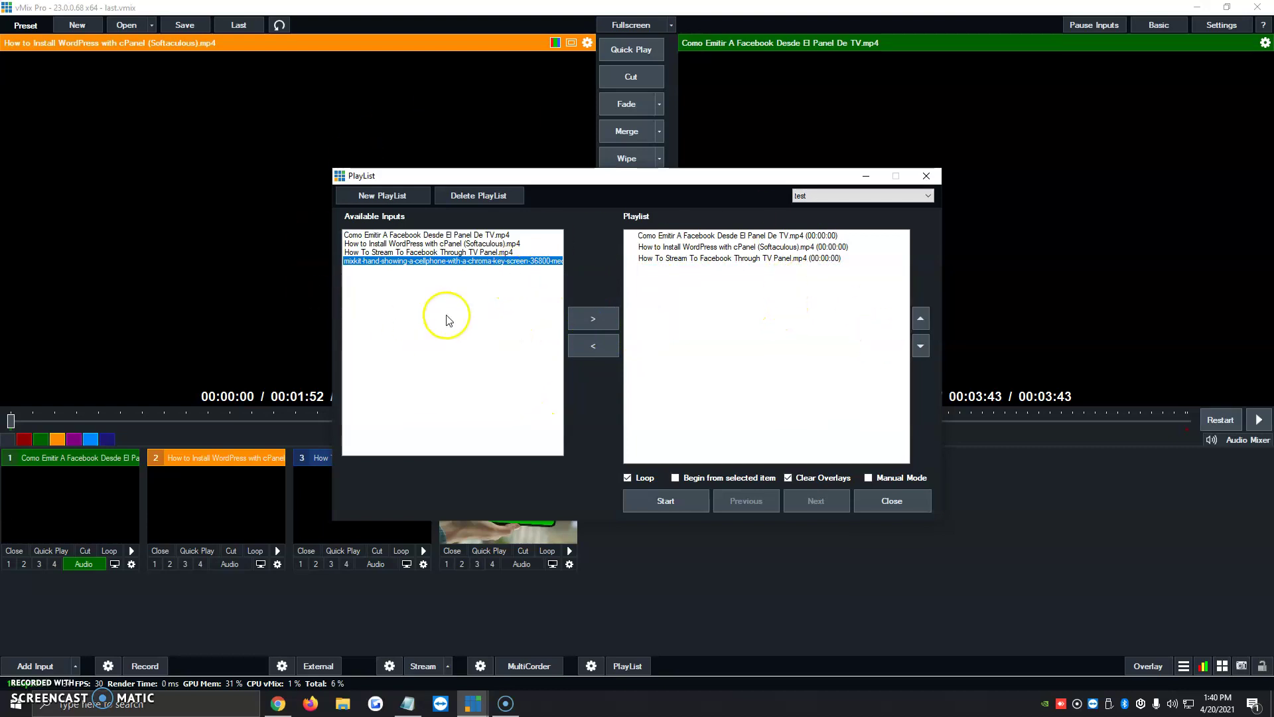
pyautogui.click(576, 318)
pyautogui.click(715, 270)
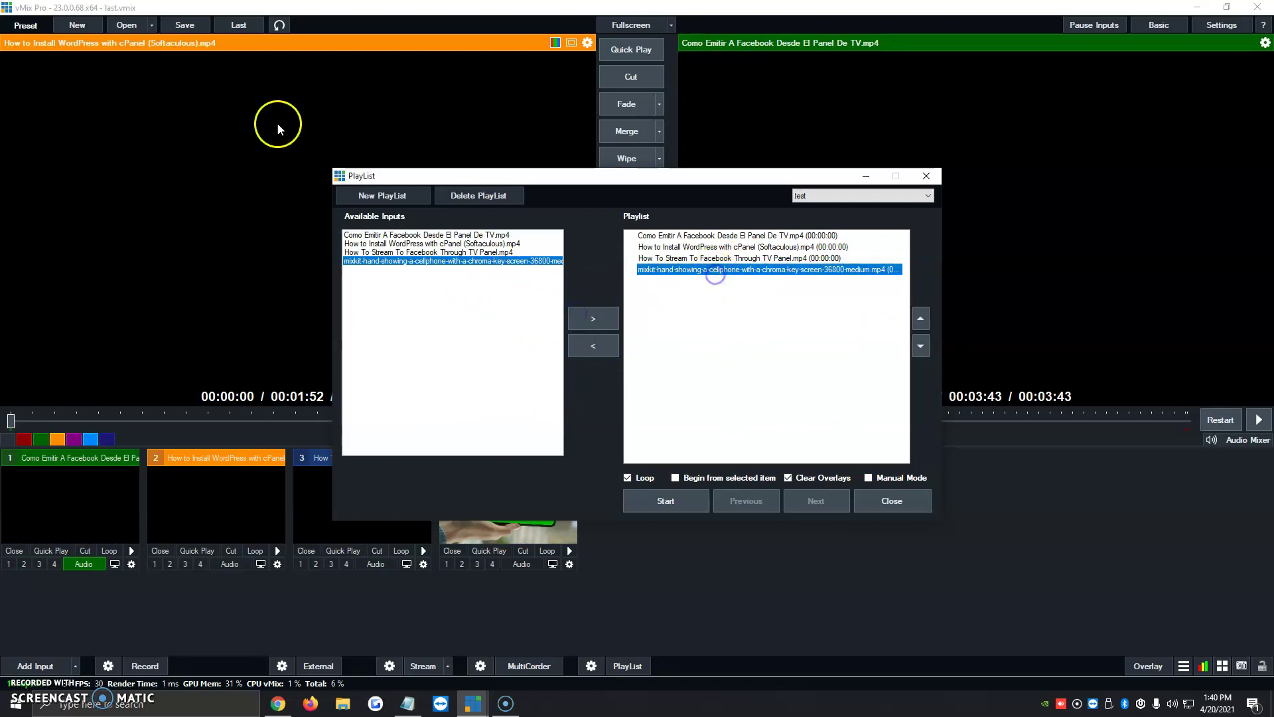
pyautogui.click(600, 349)
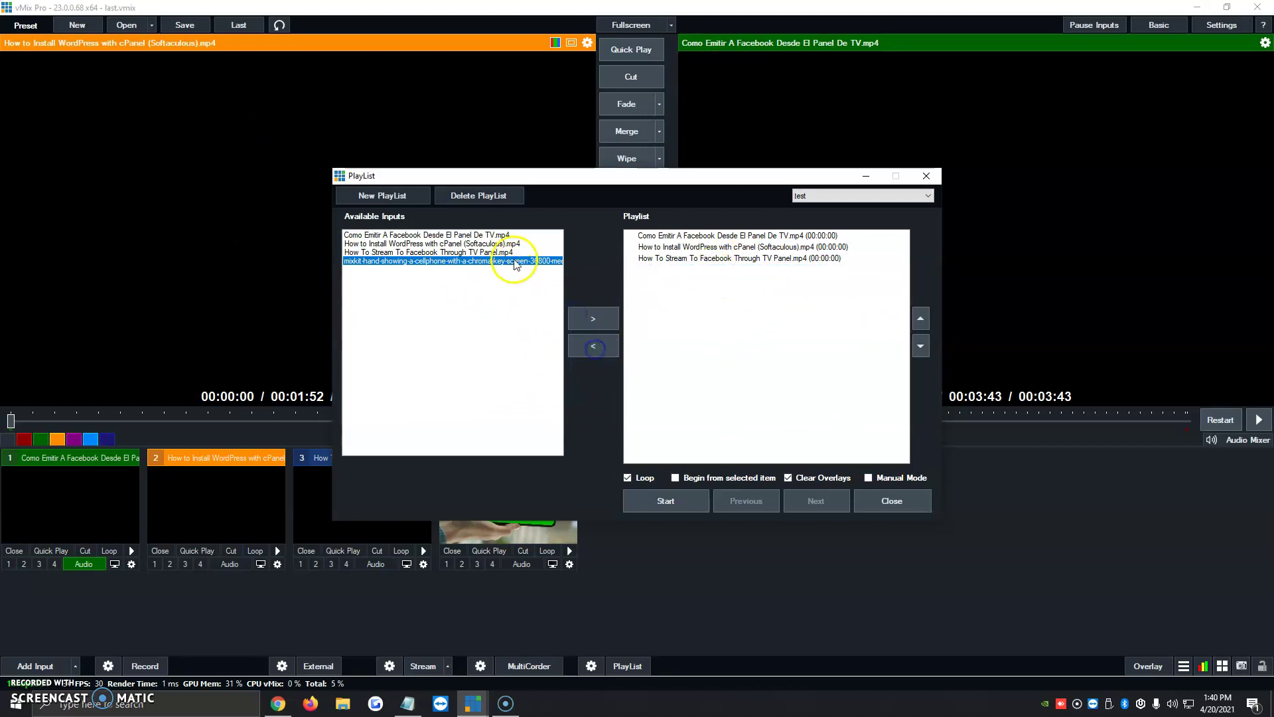
pyautogui.click(586, 318)
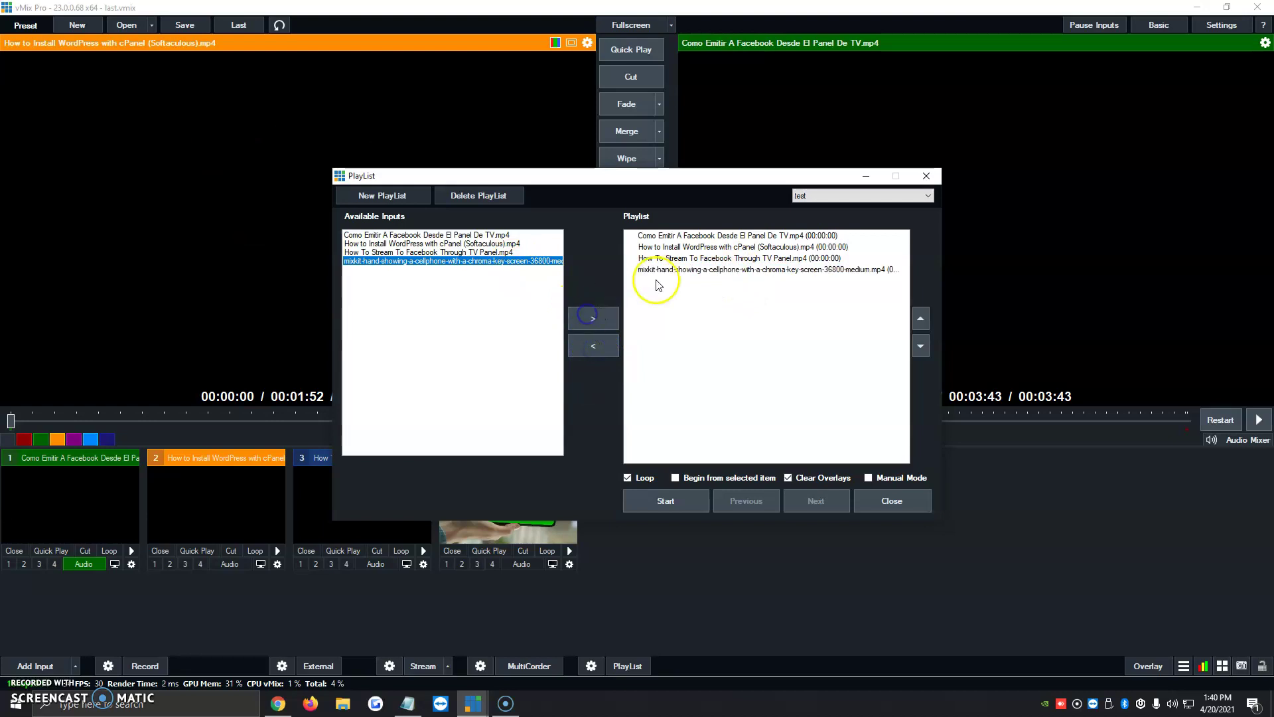
# Move the mixkit chroma-key clip up to first place in the test playlist
pyautogui.click(861, 272)
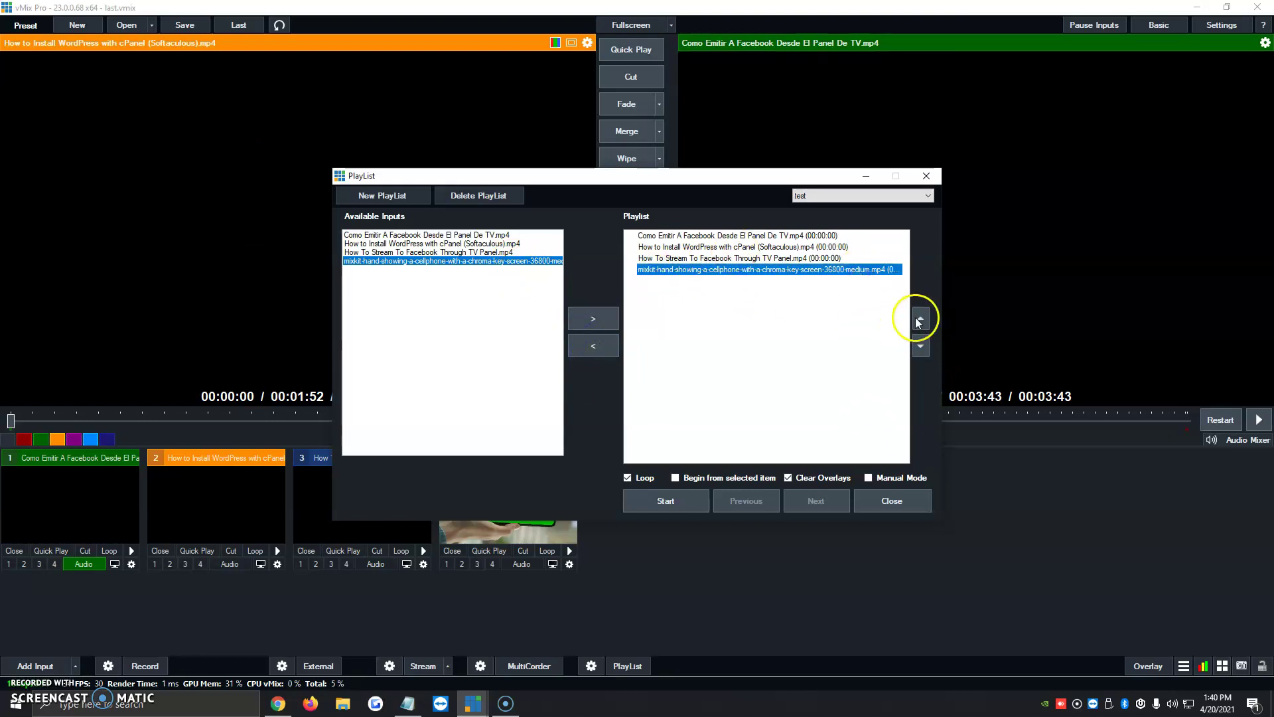
pyautogui.click(925, 319)
pyautogui.click(925, 318)
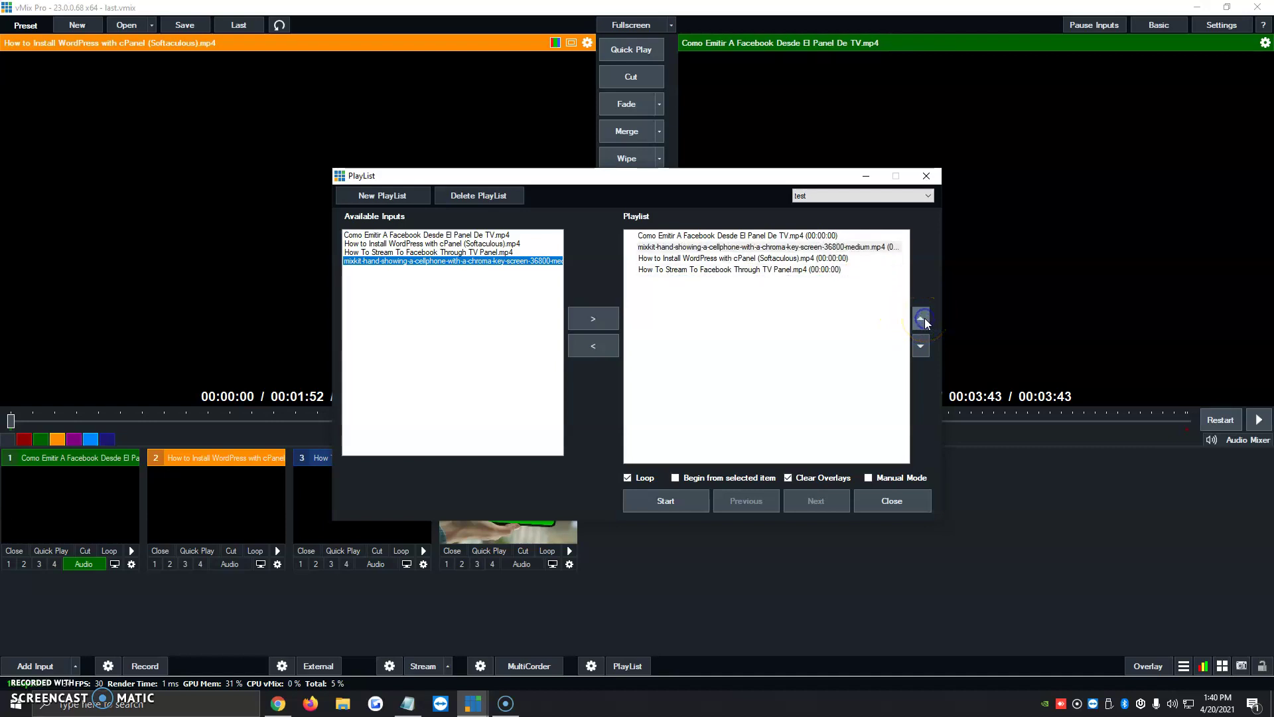
pyautogui.click(925, 319)
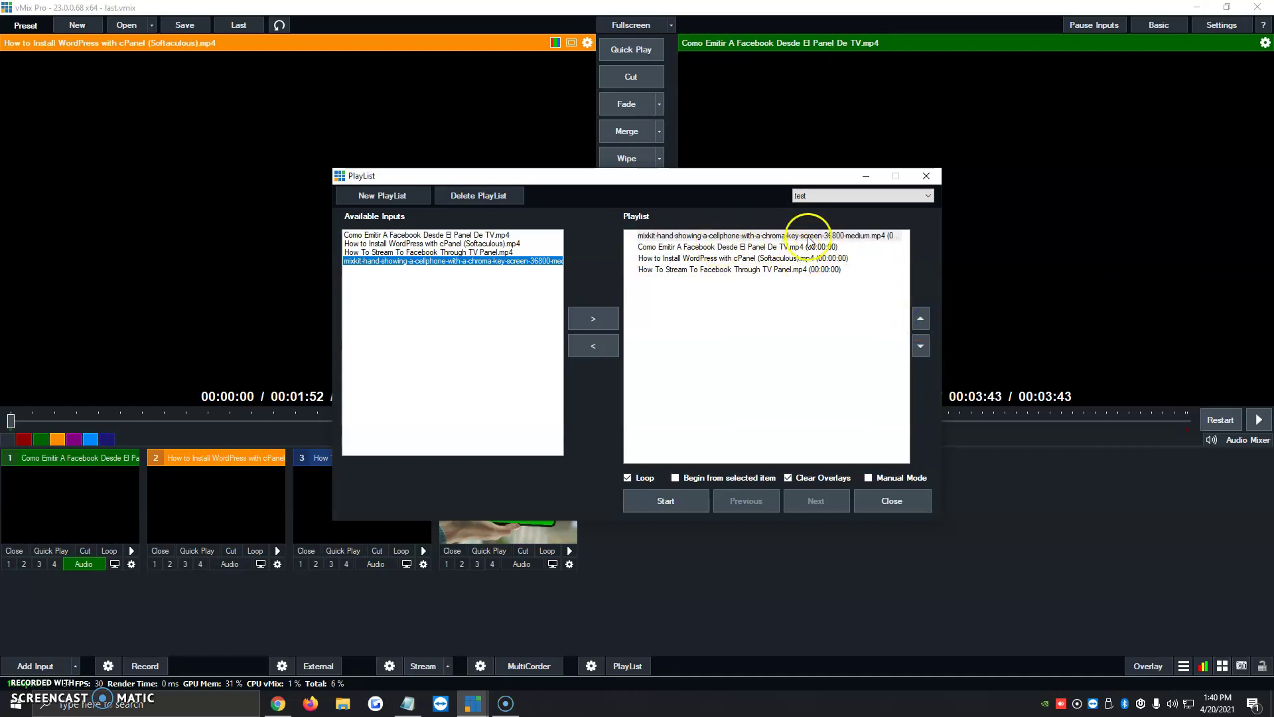
pyautogui.click(708, 237)
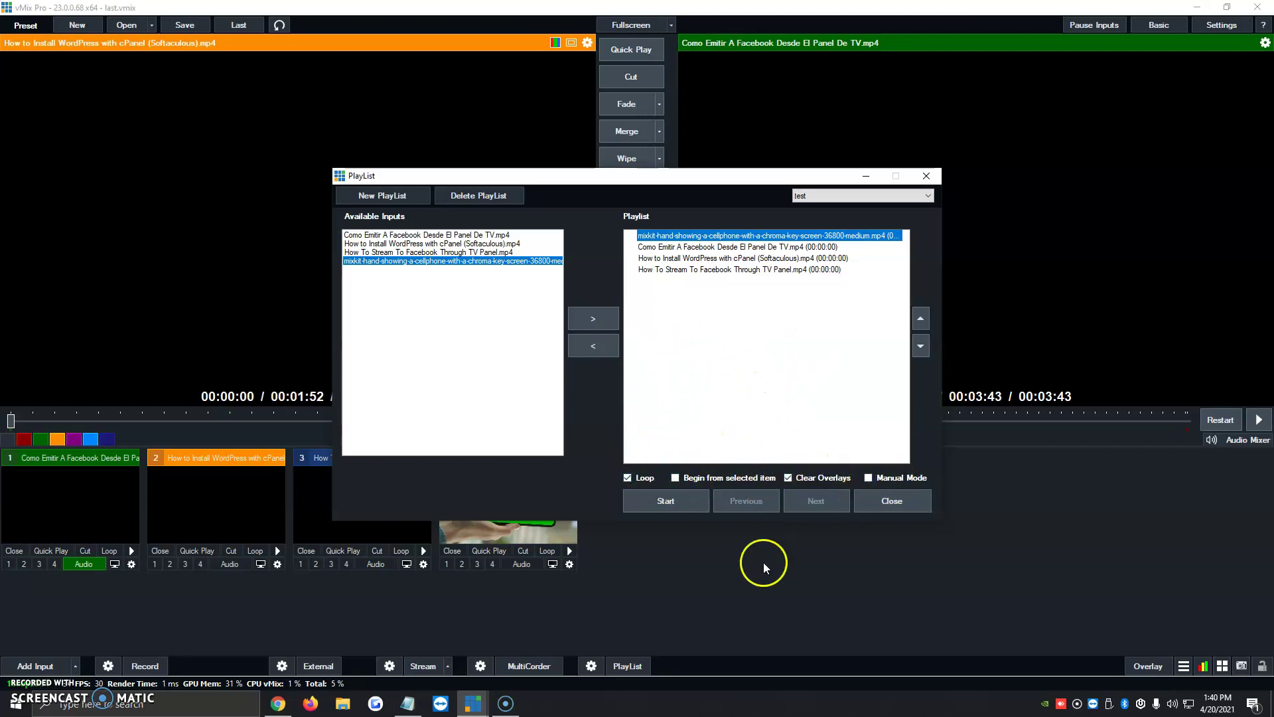
# Start the playlist, close its window, mute input 1 and skip Como Emitir to near its end
pyautogui.click(687, 499)
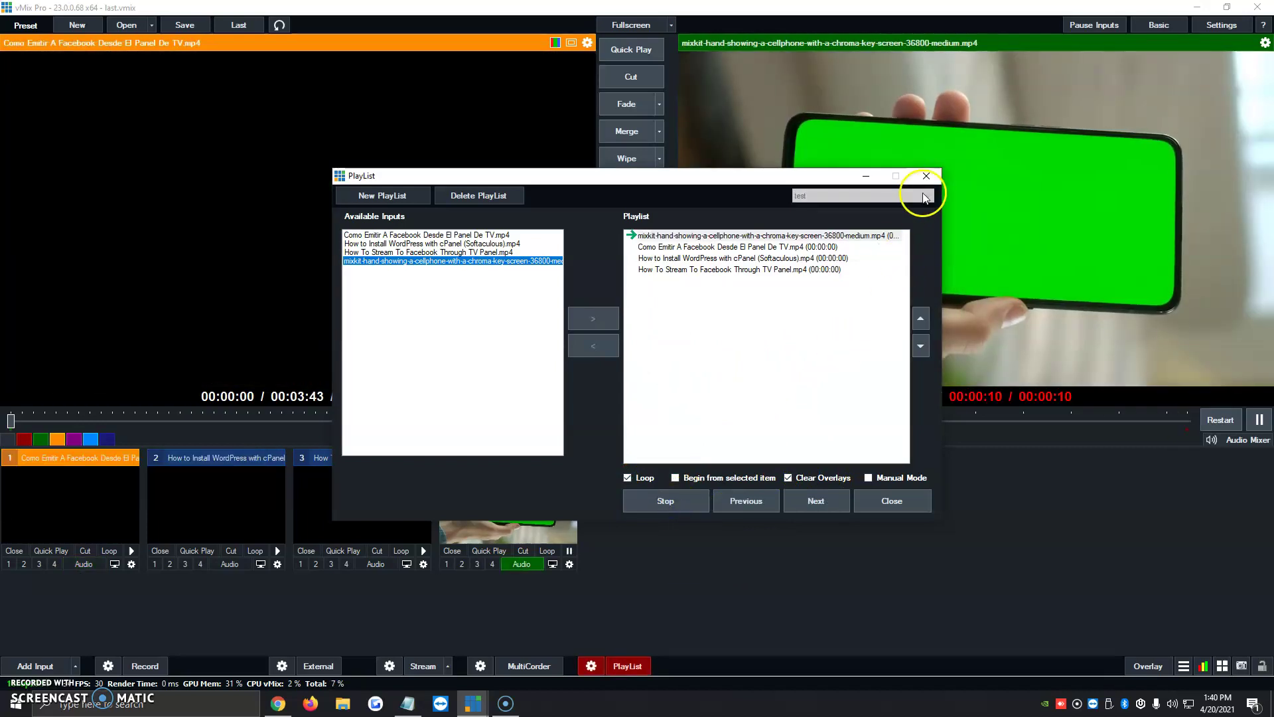
pyautogui.click(925, 179)
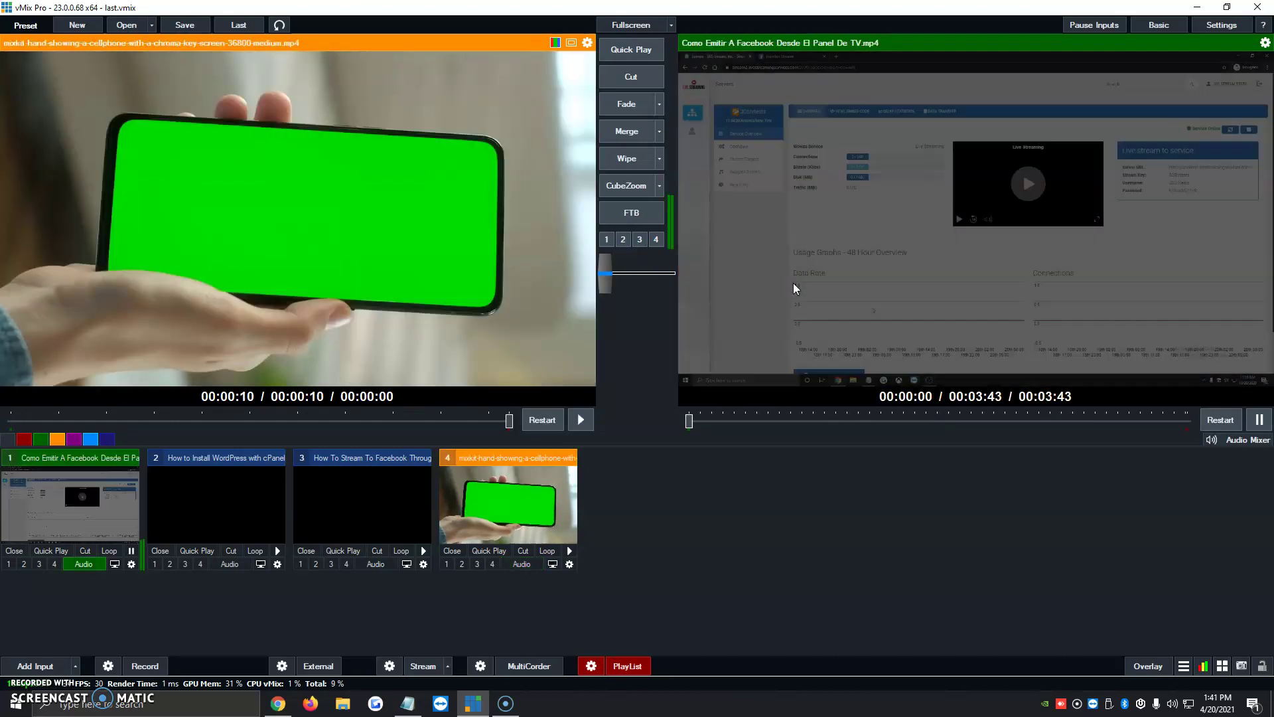
pyautogui.click(83, 564)
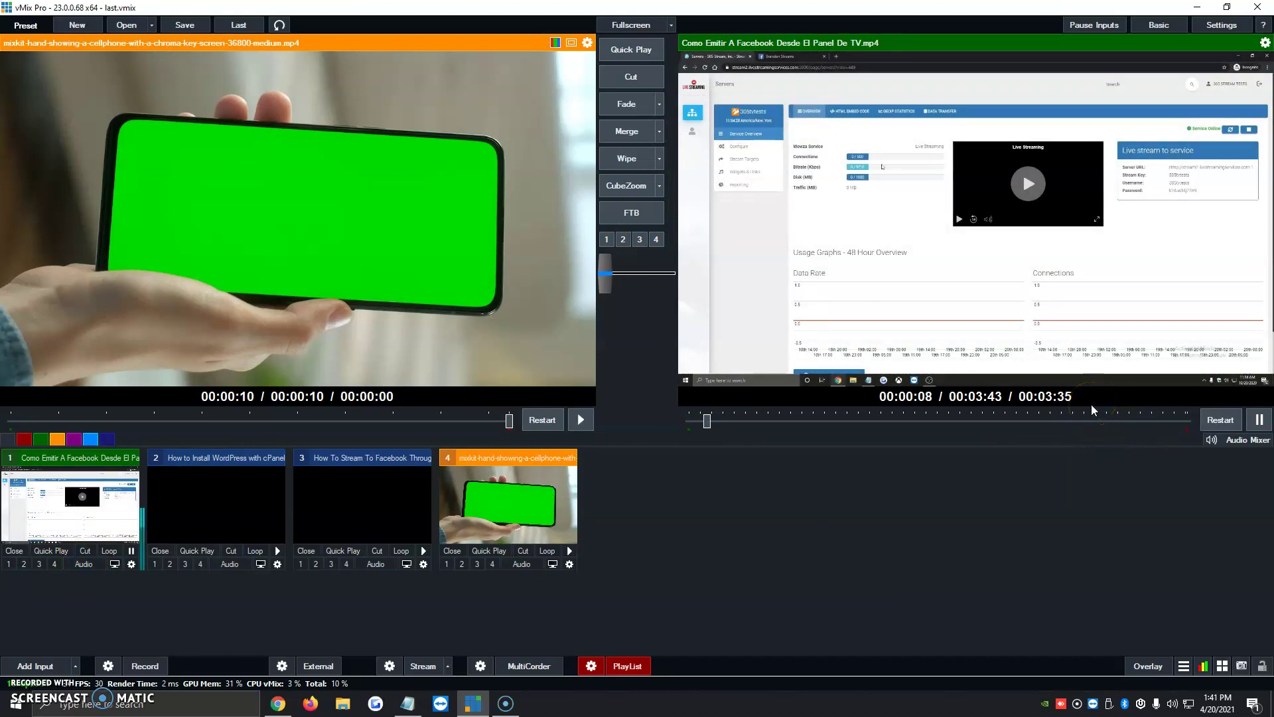
pyautogui.click(1163, 421)
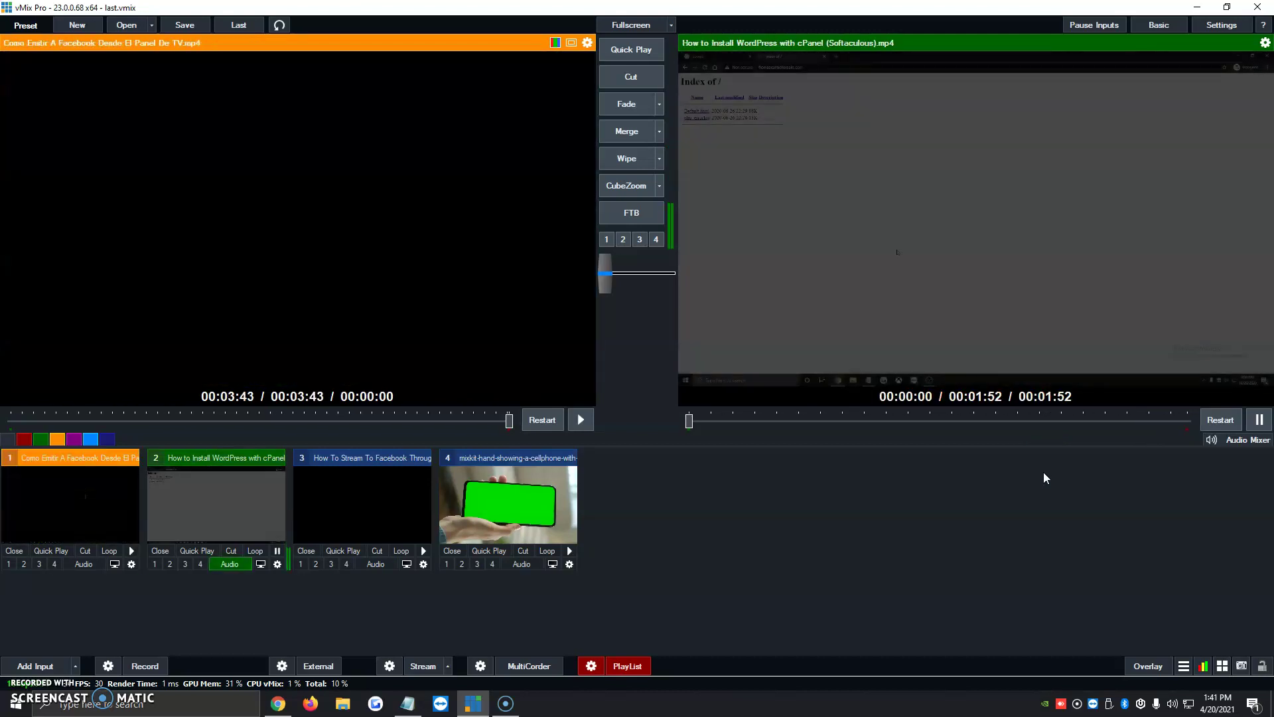
# Mute inputs 2 and 3, skip the WordPress and Facebook streaming videos, then mute input 1 after looping
pyautogui.click(228, 564)
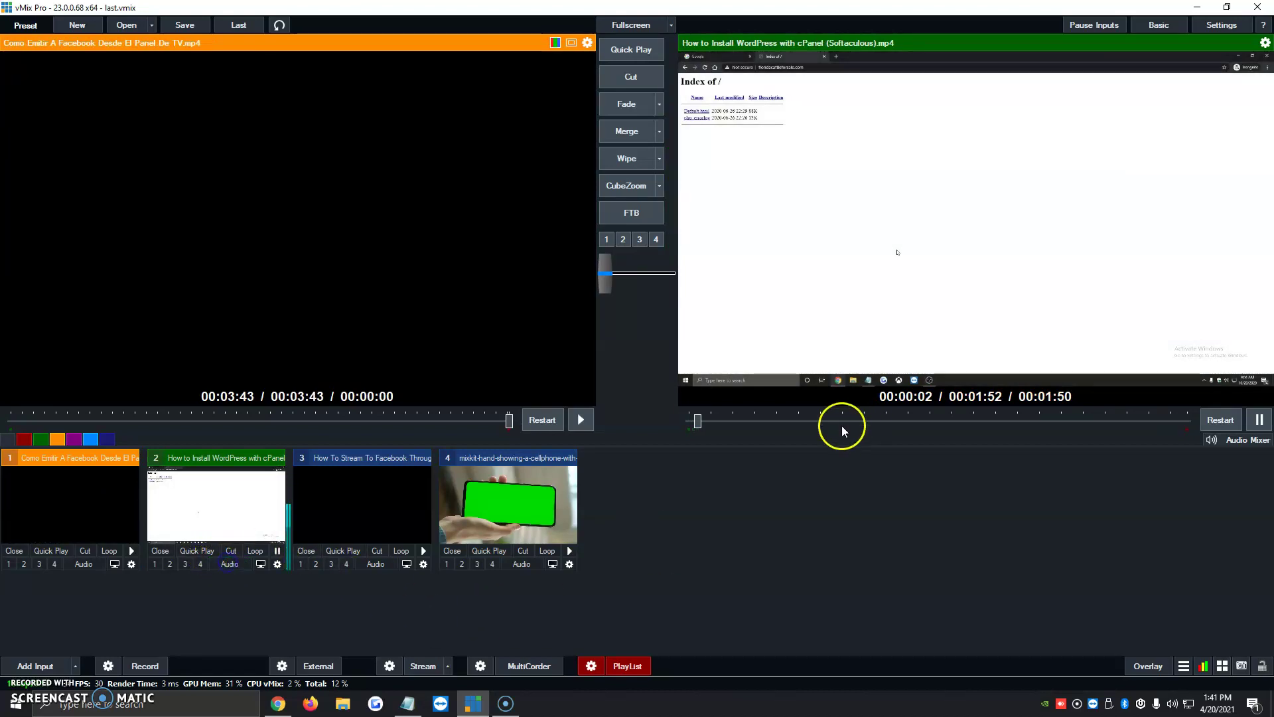
pyautogui.click(1179, 422)
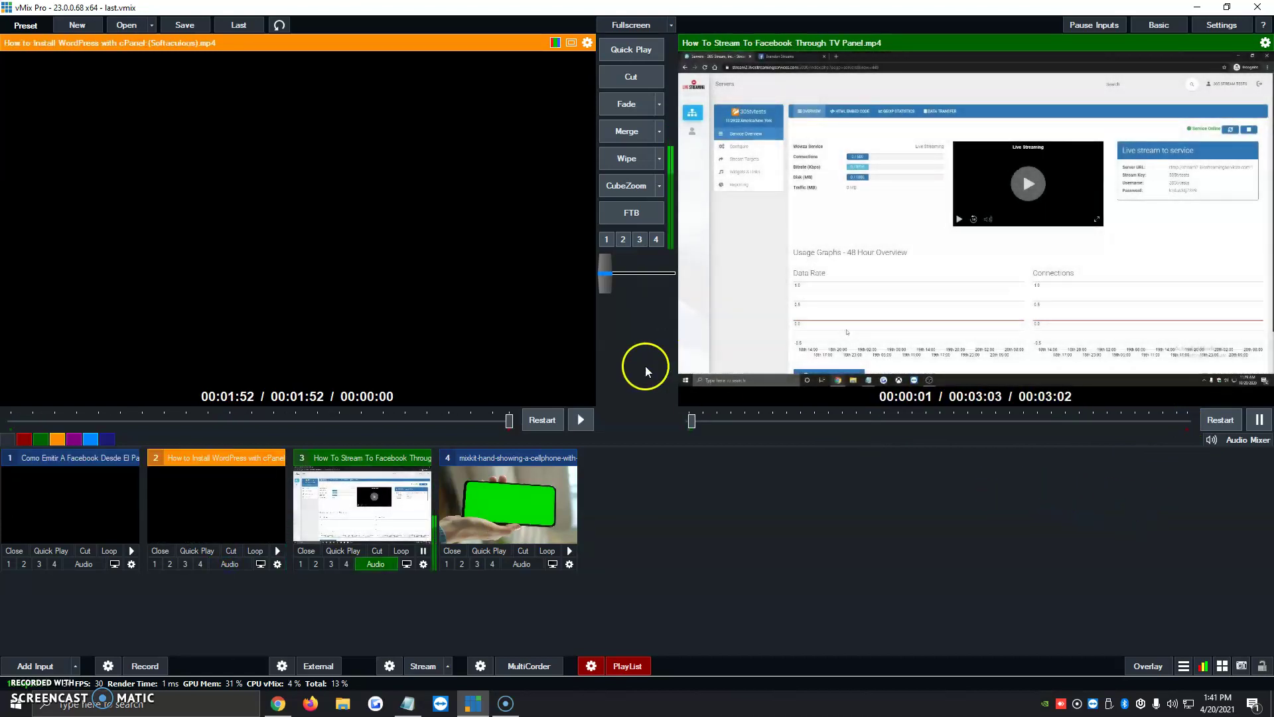
pyautogui.click(376, 564)
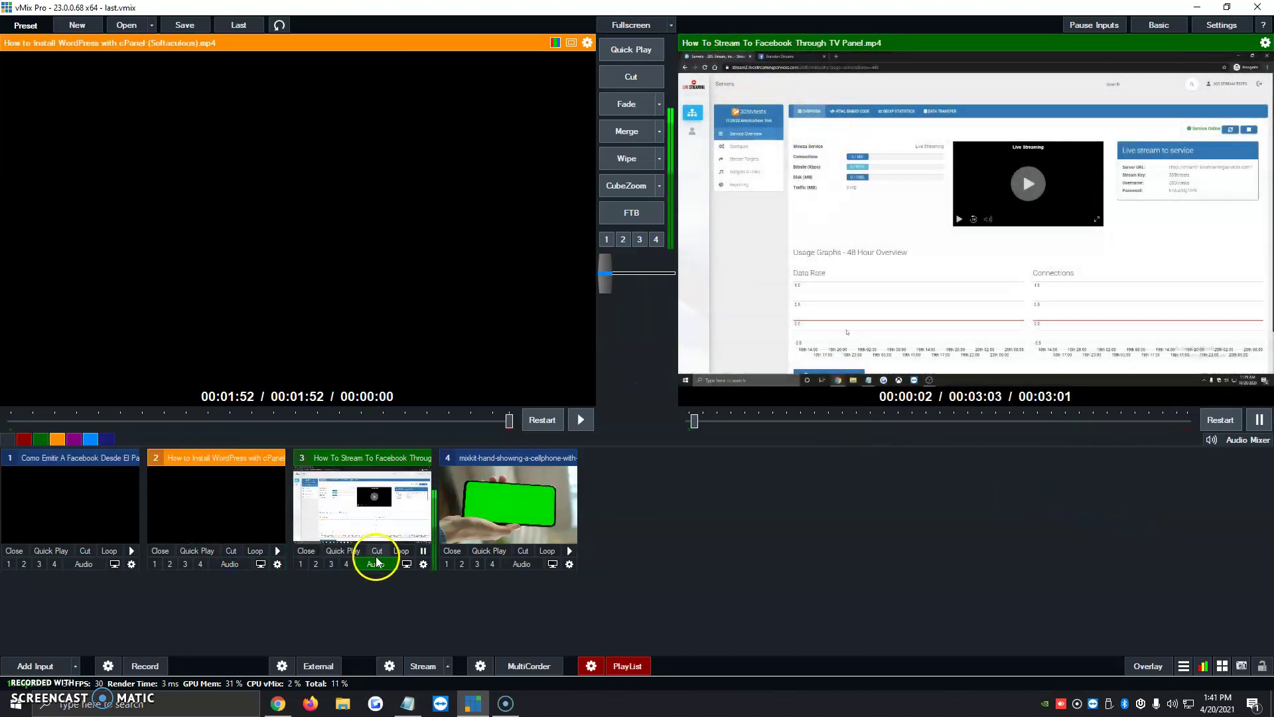
pyautogui.click(1171, 423)
pyautogui.click(1071, 469)
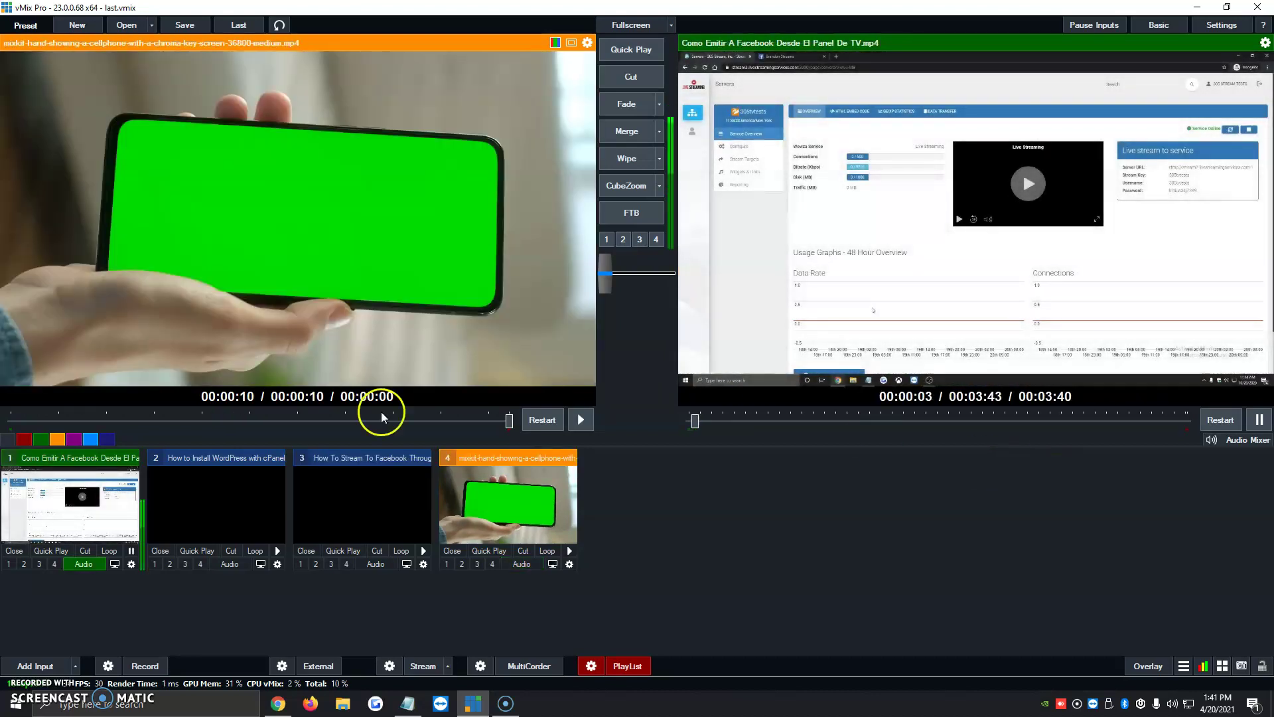
pyautogui.click(84, 564)
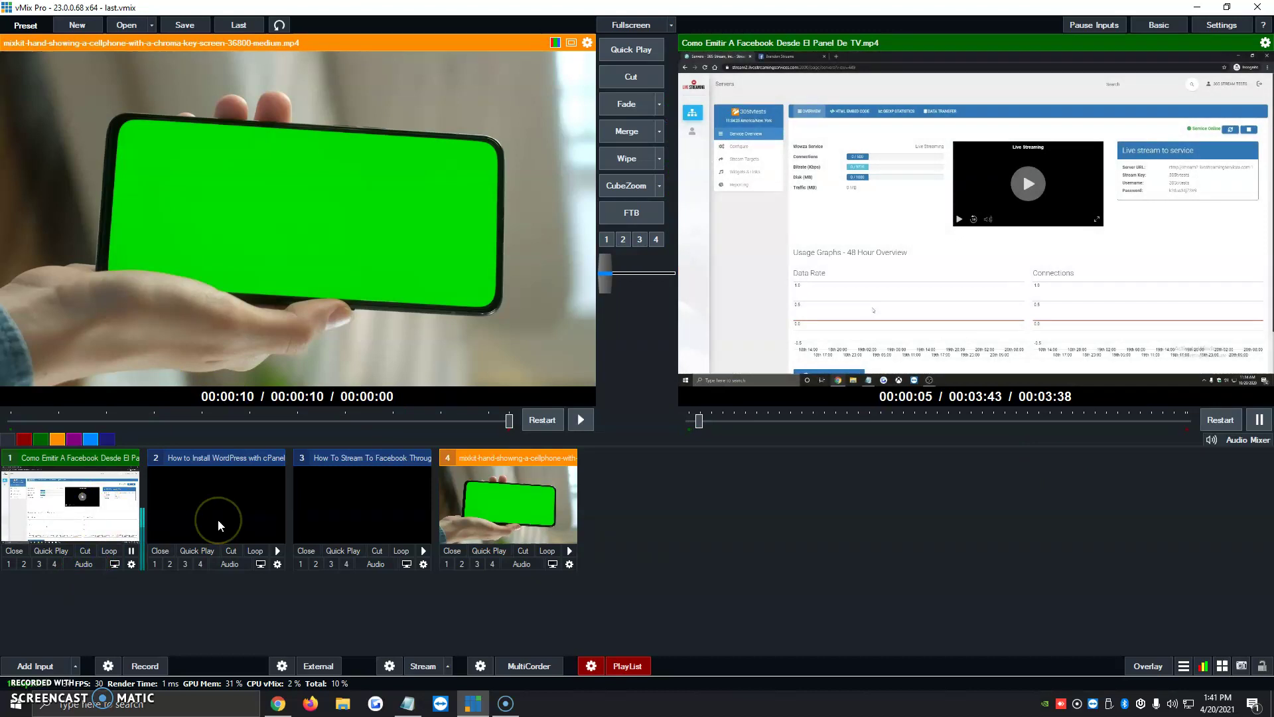